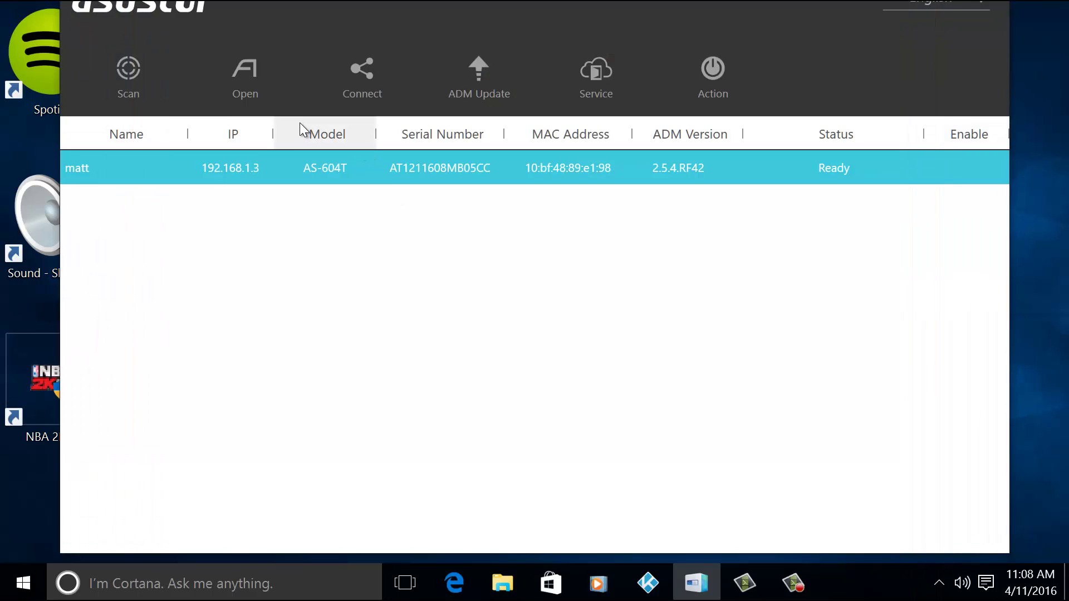
Step: Open the ADM portal of the AS-604T NAS at 192.168.1.3 from Control Center
click(268, 87)
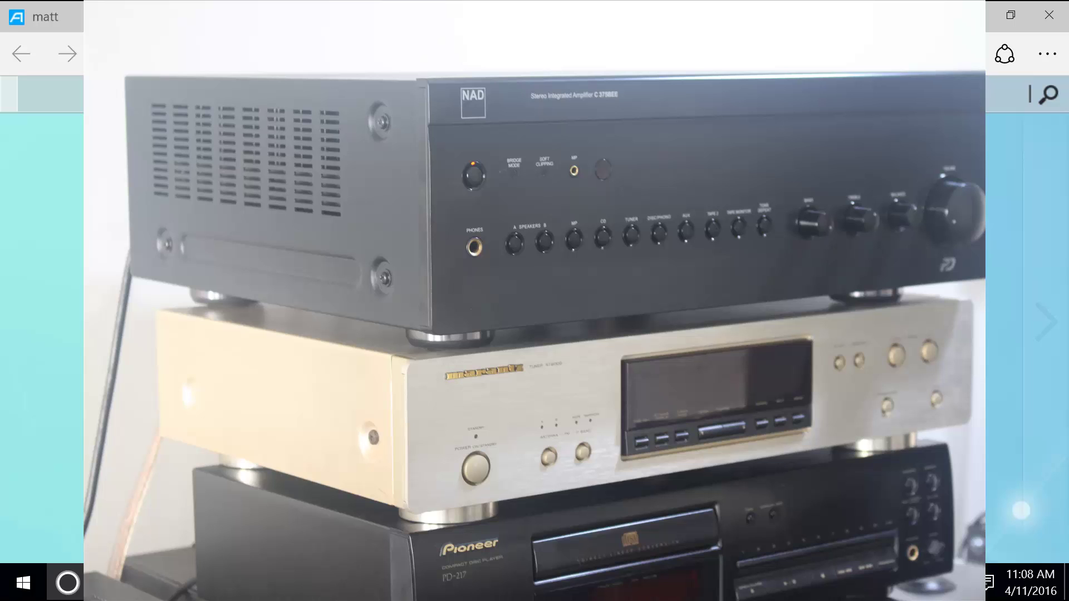
Step: Launch Plex Media Server from the ADM desktop so Plex Web opens in a new tab
key(Right)
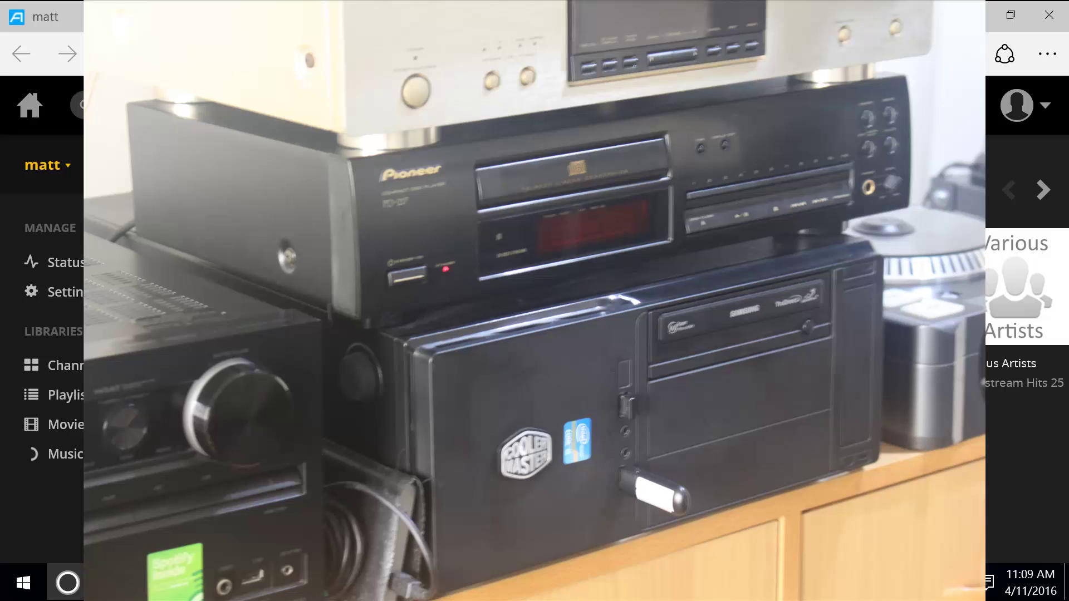
click(127, 106)
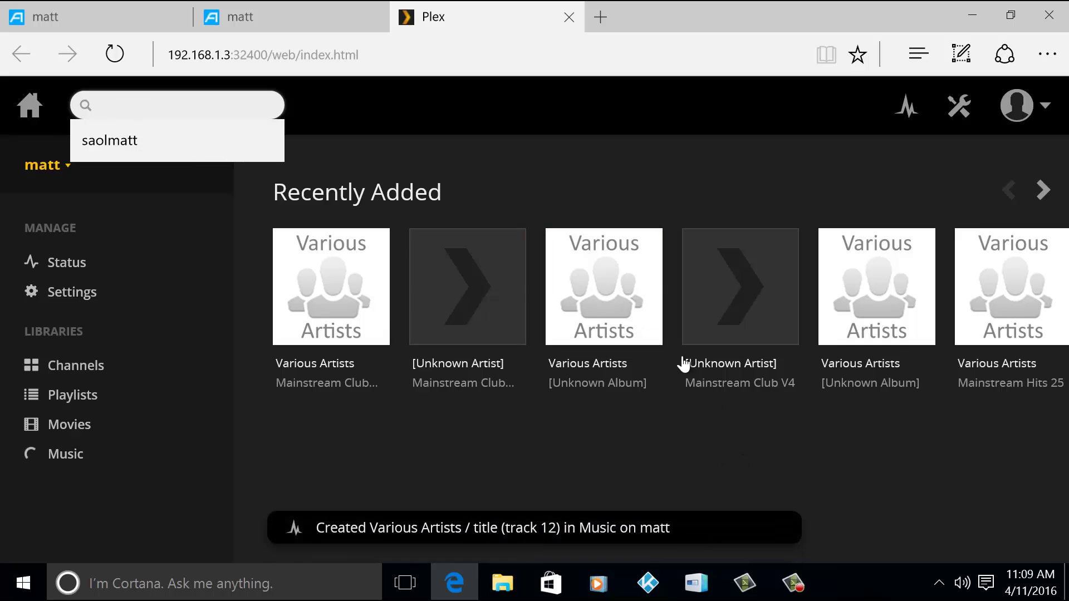
click(793, 583)
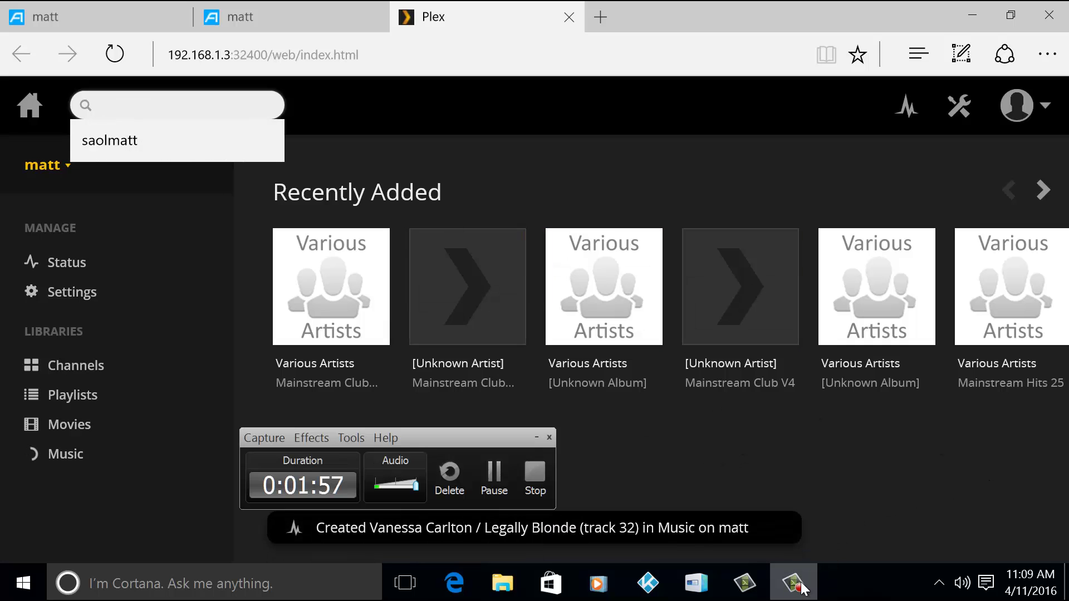
click(506, 483)
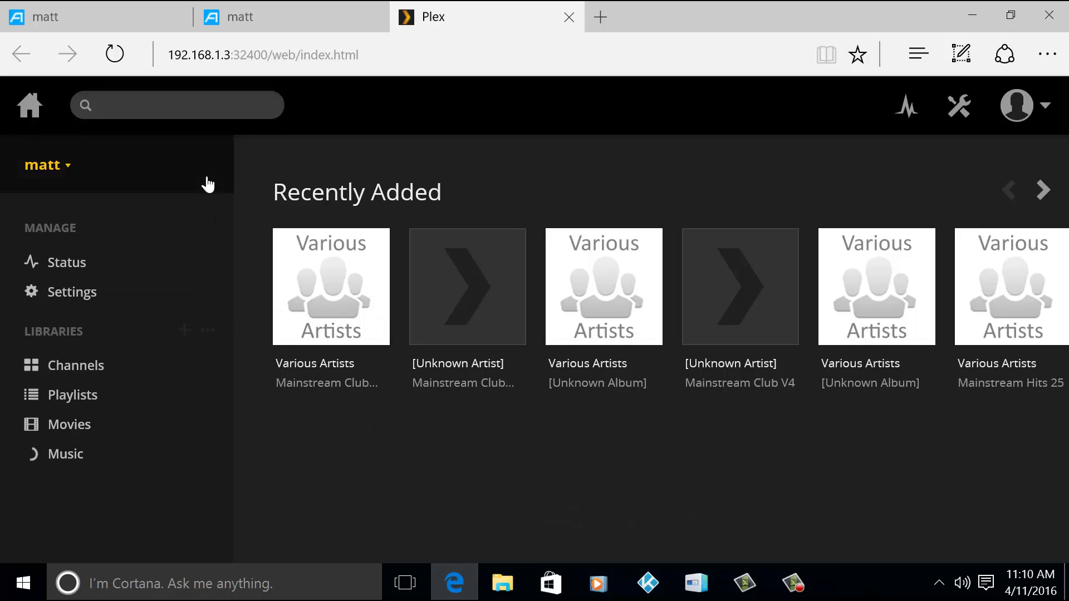
click(185, 103)
text(beatles)
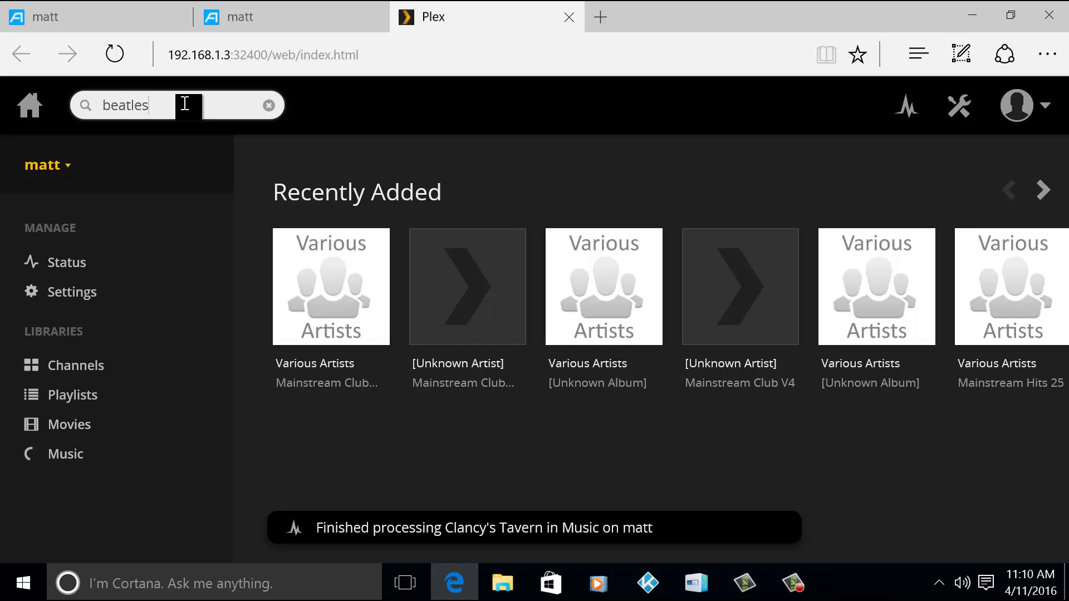
key(Return)
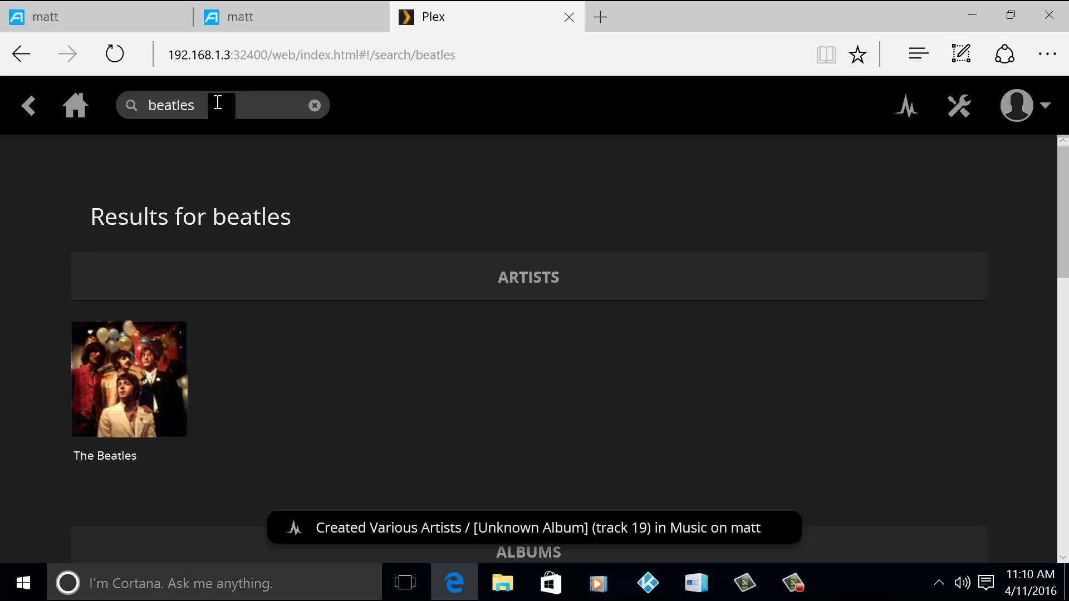
click(217, 102)
drag(215, 102, 118, 96)
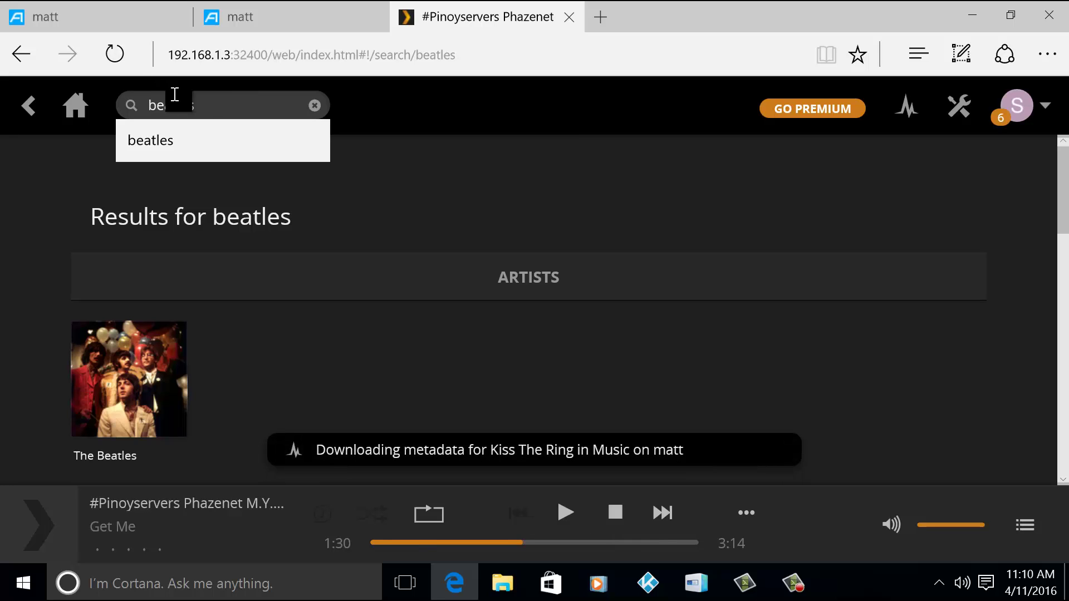
drag(174, 98, 196, 103)
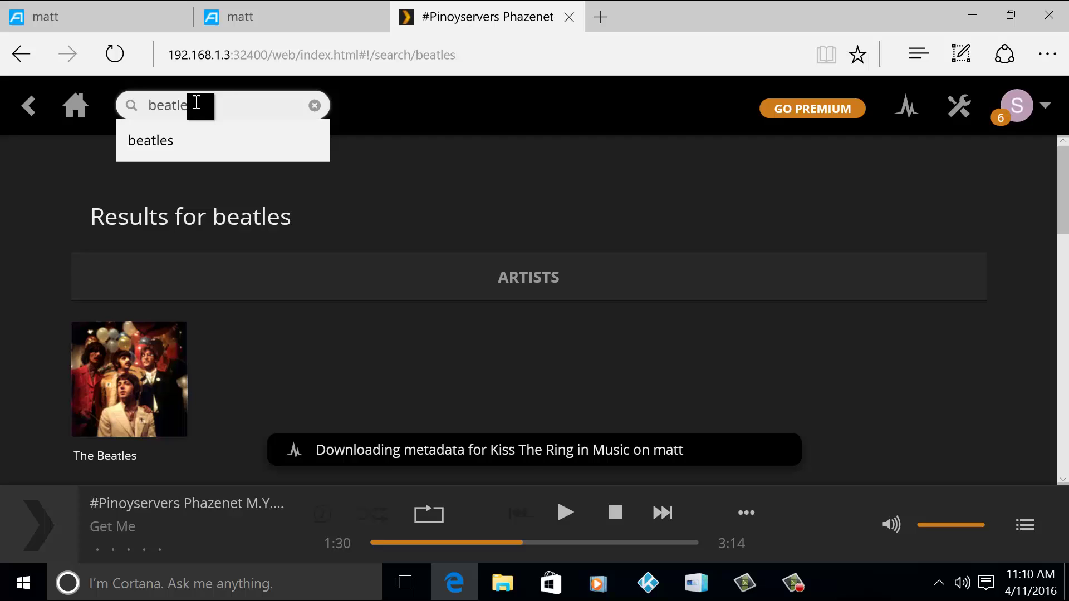
key(BackSpace)
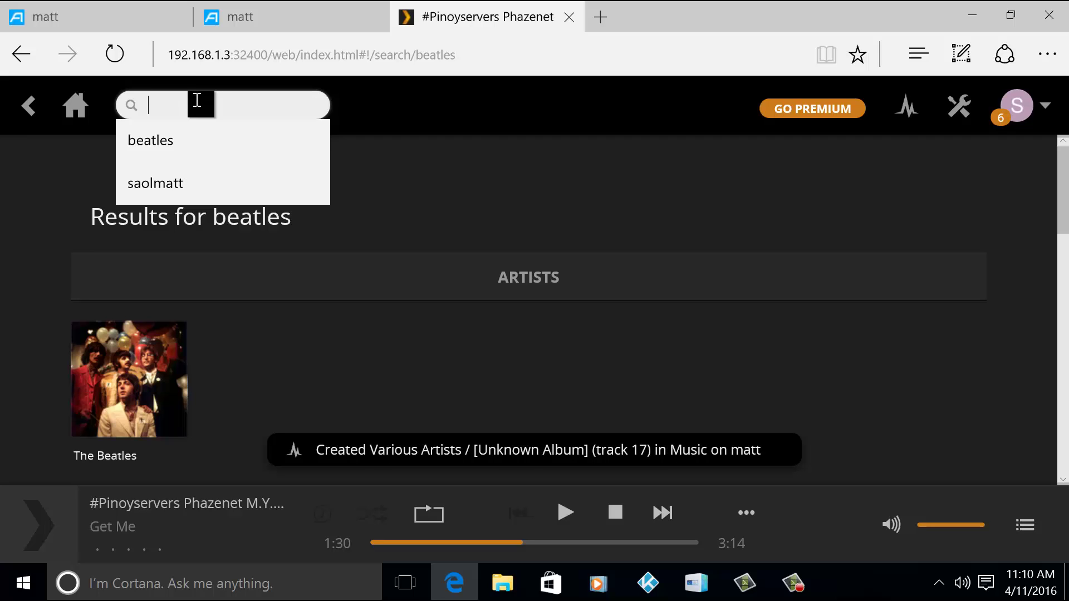
text(phil co)
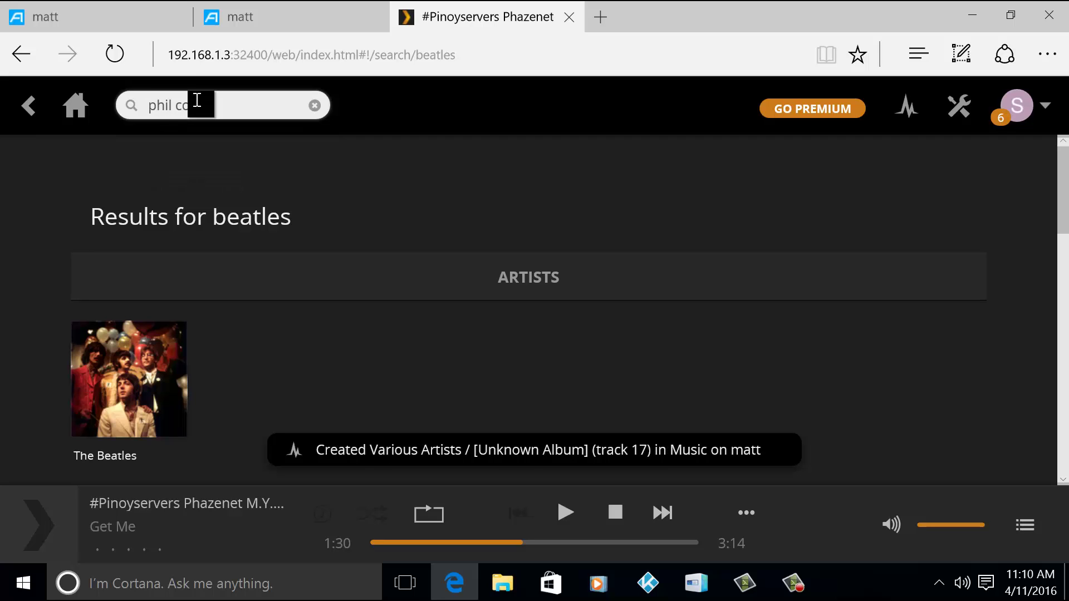
text(llins)
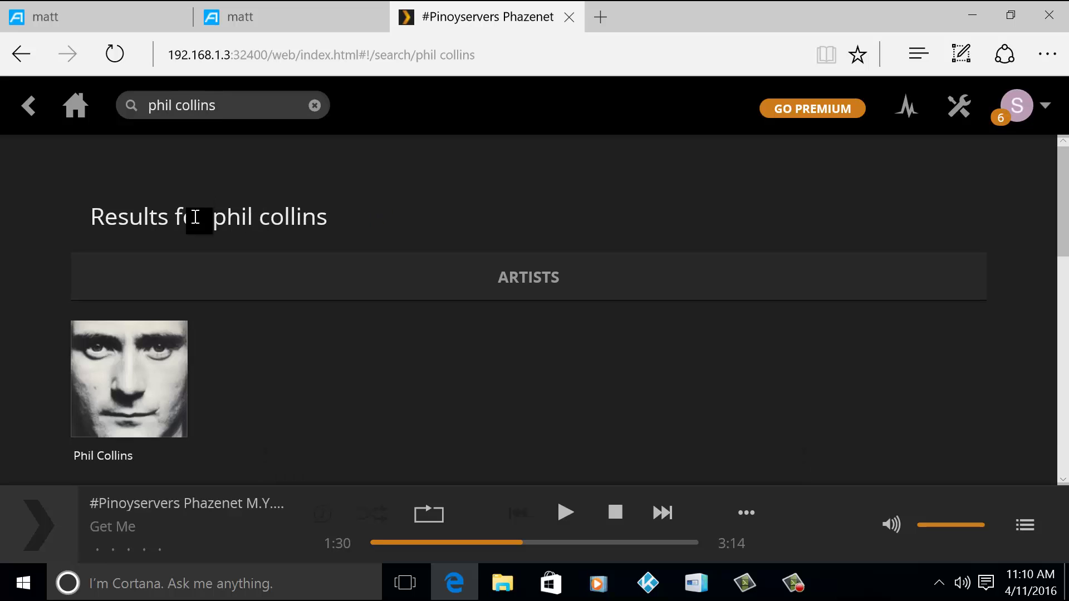
click(71, 111)
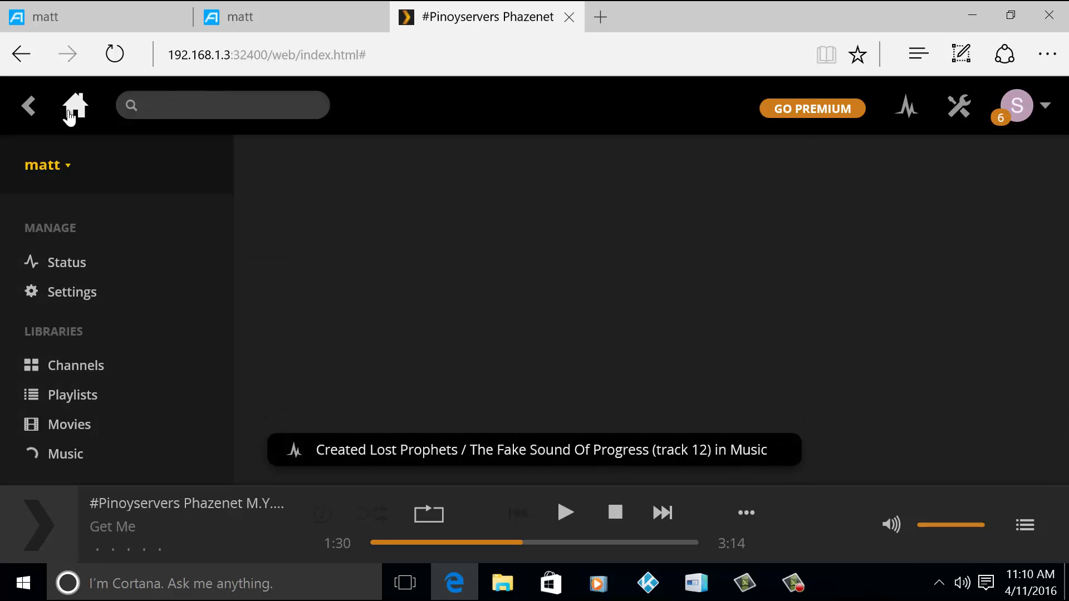
click(26, 104)
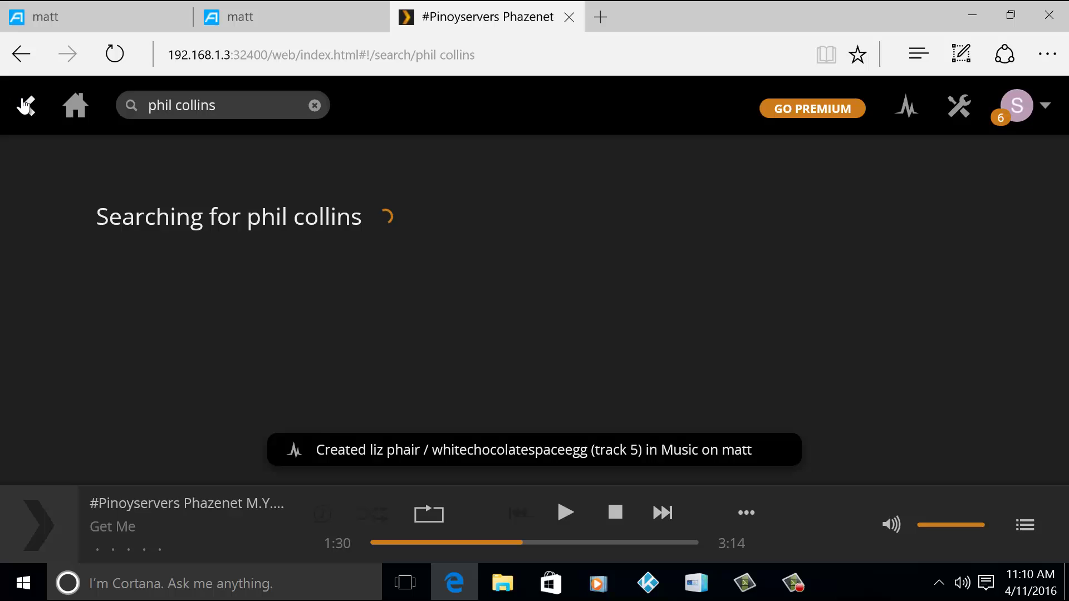
click(26, 104)
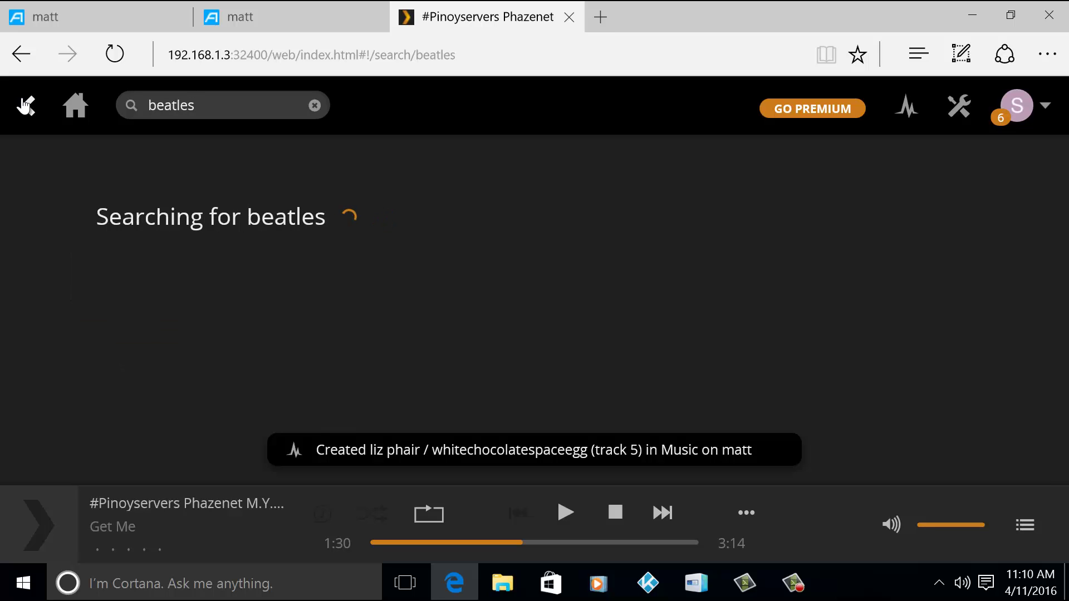
click(75, 106)
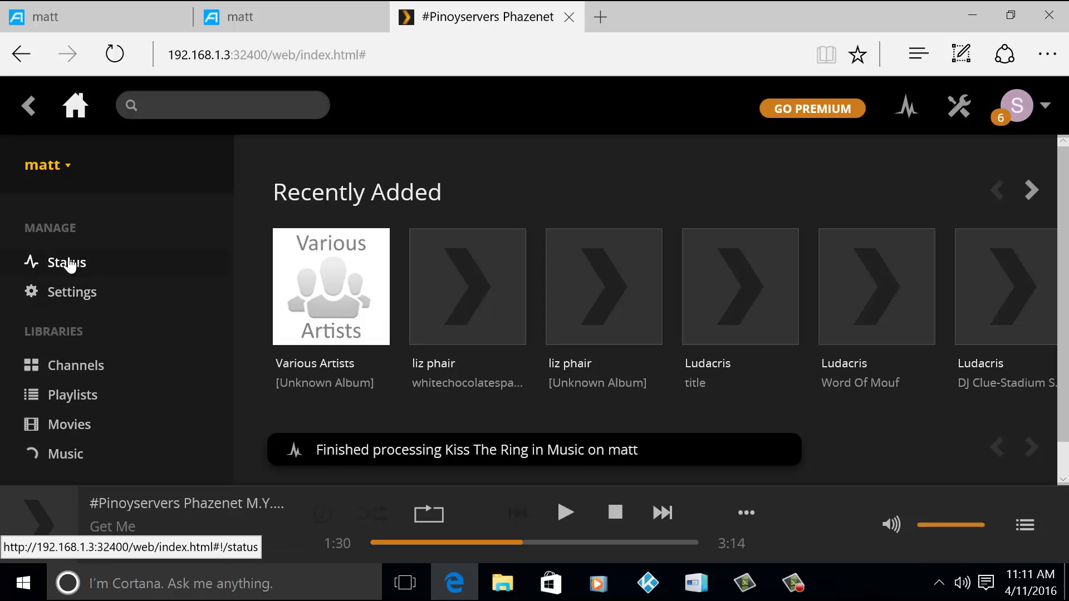
click(75, 265)
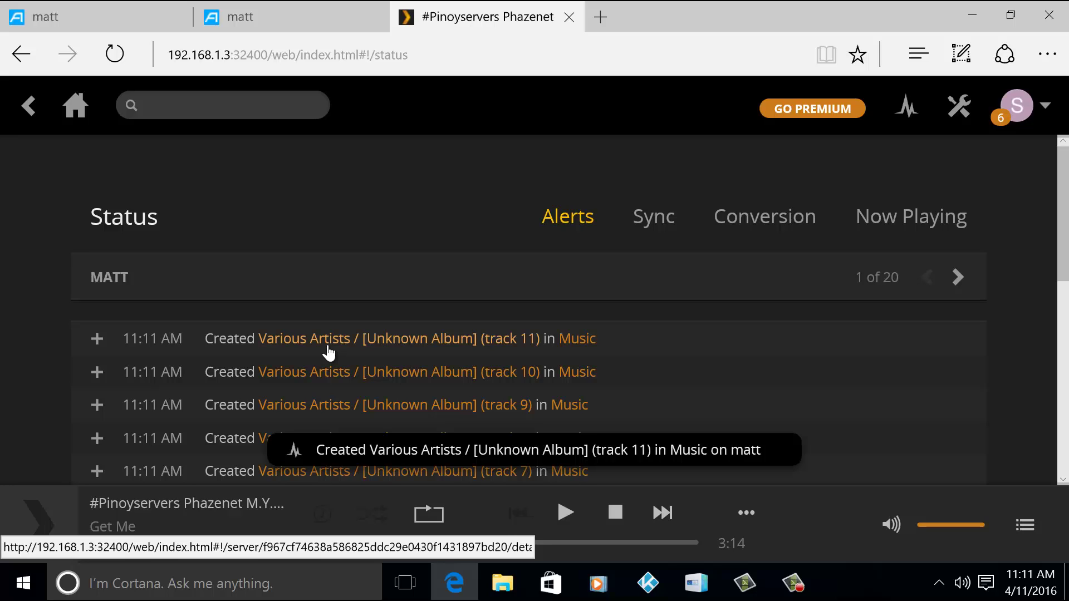
click(664, 221)
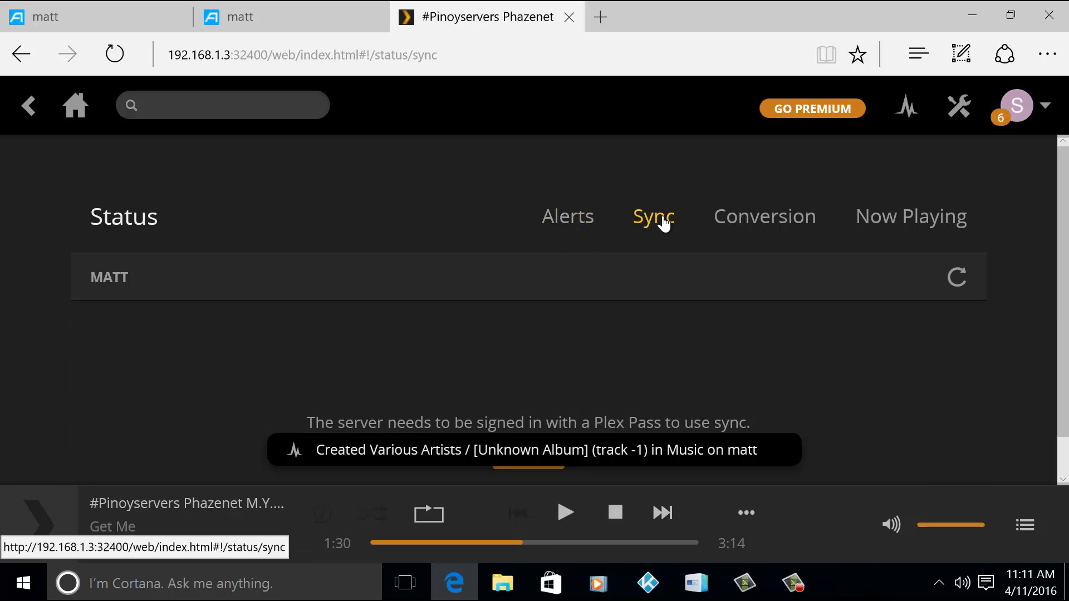
click(749, 216)
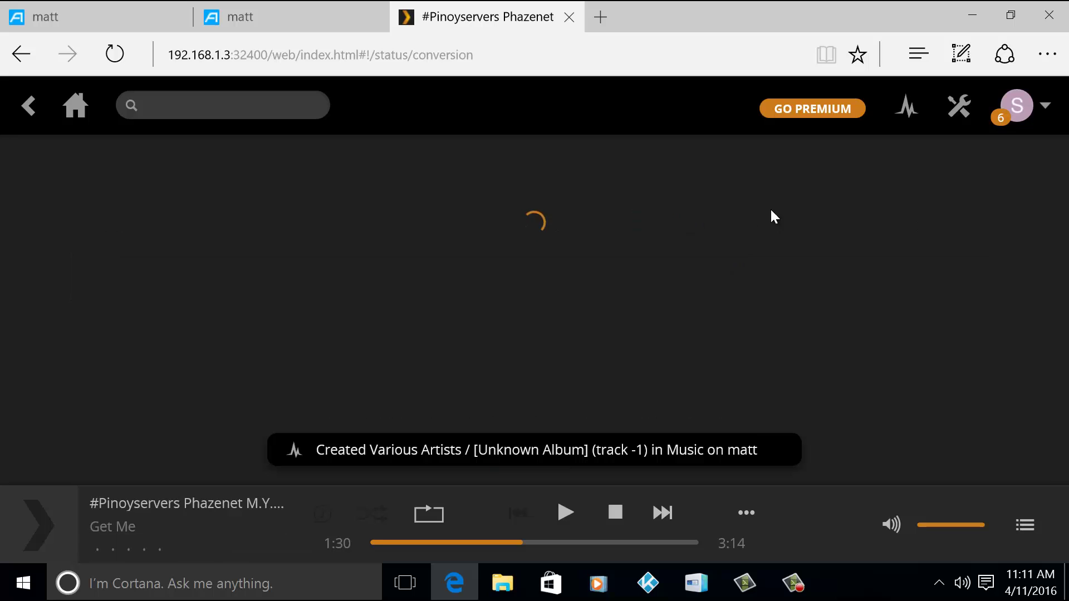
click(898, 219)
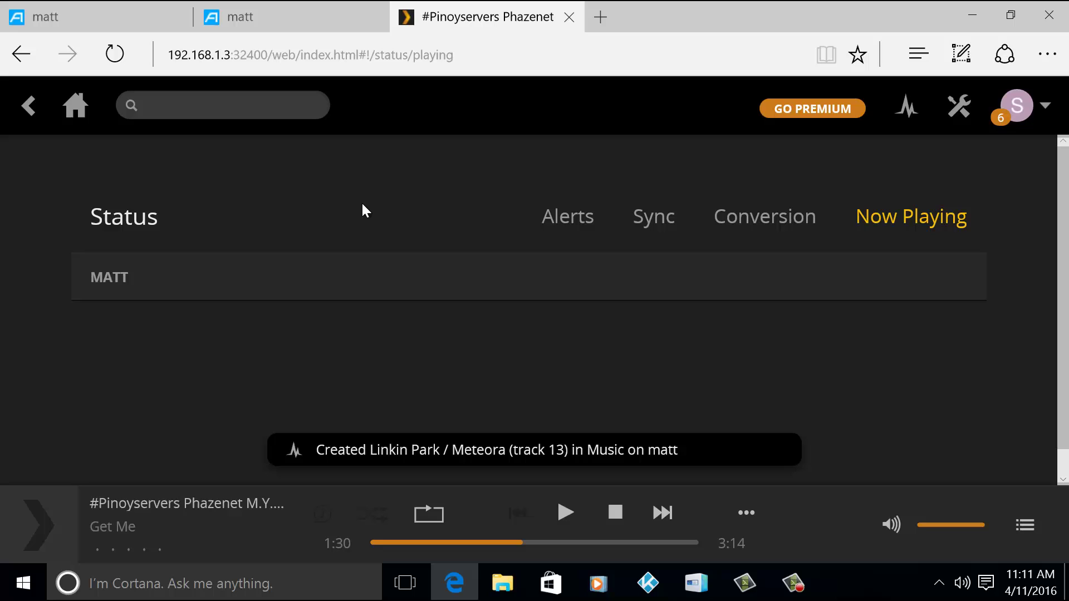
click(77, 109)
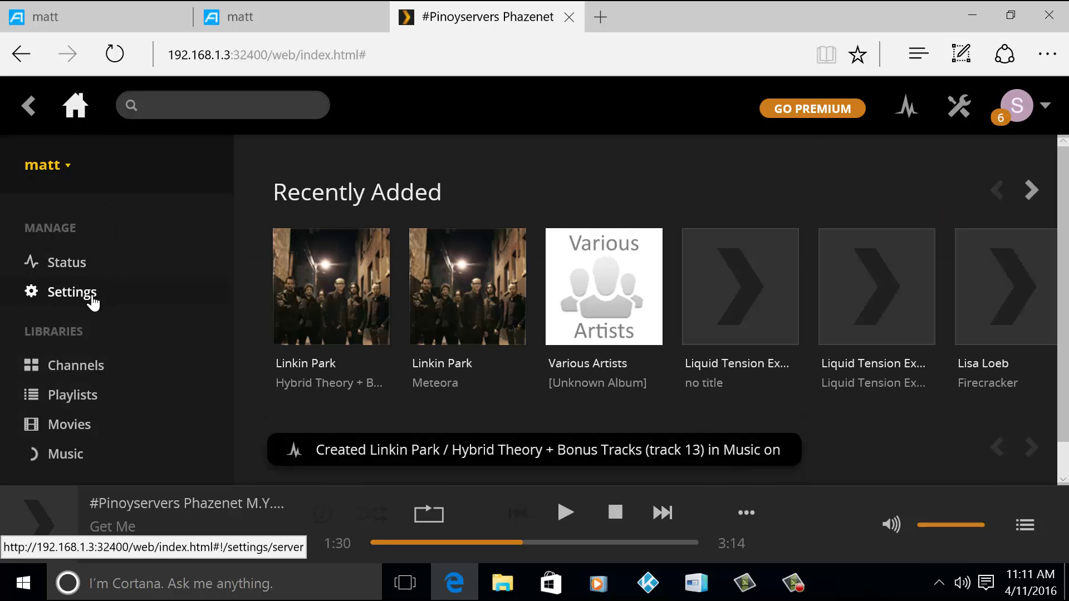
Step: Look over the Plex server settings page, then return to the home page
click(91, 296)
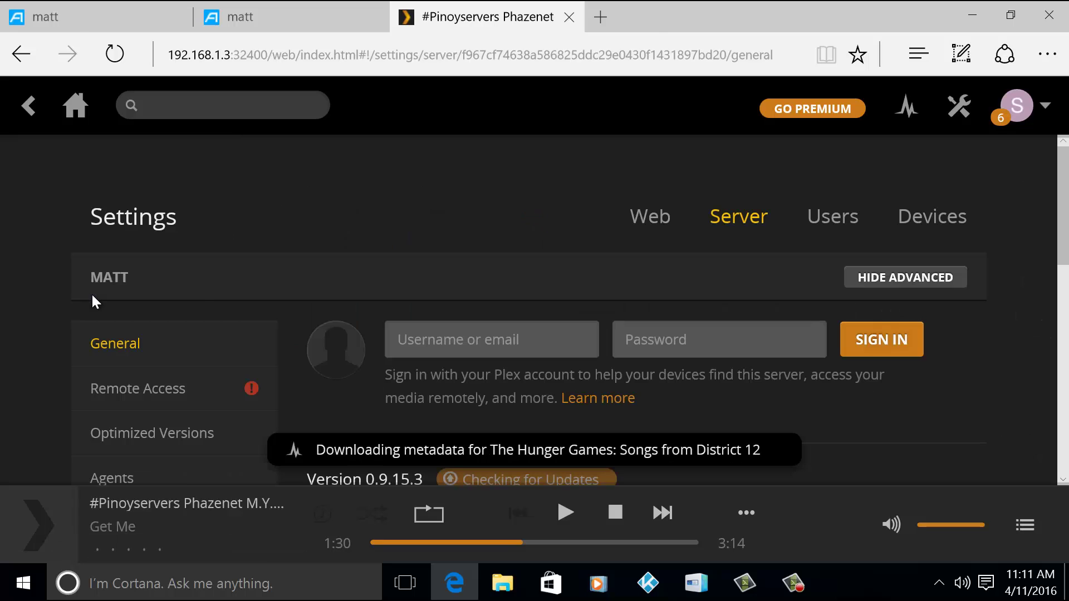
scroll(203, 302, down, 10)
scroll(202, 301, up, 10)
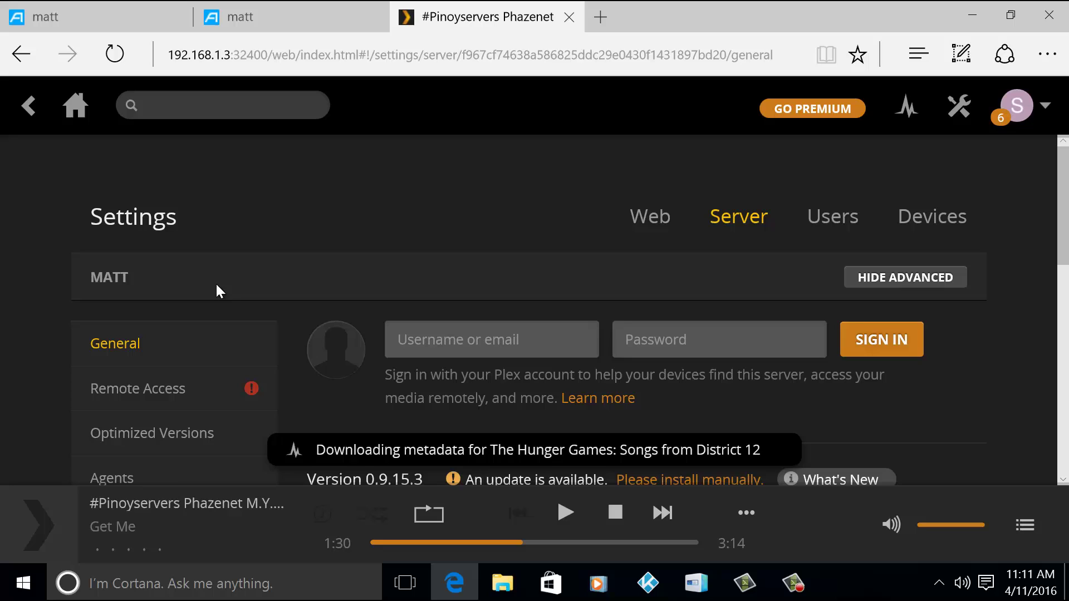
click(75, 114)
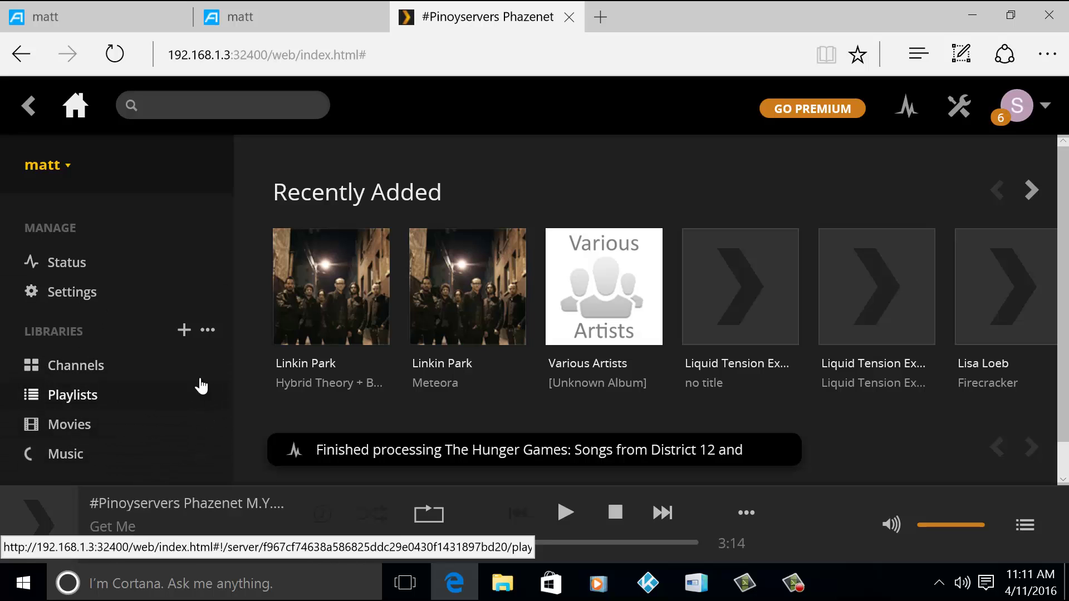
Step: Run Update Libraries from the Libraries menu to rescan all media for new music
click(207, 331)
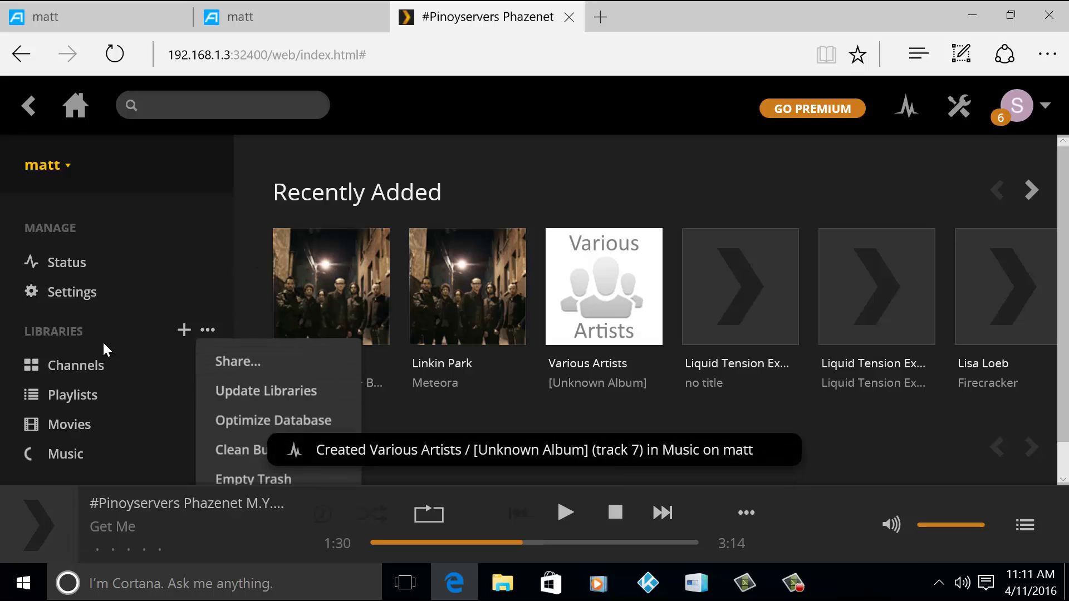
click(257, 392)
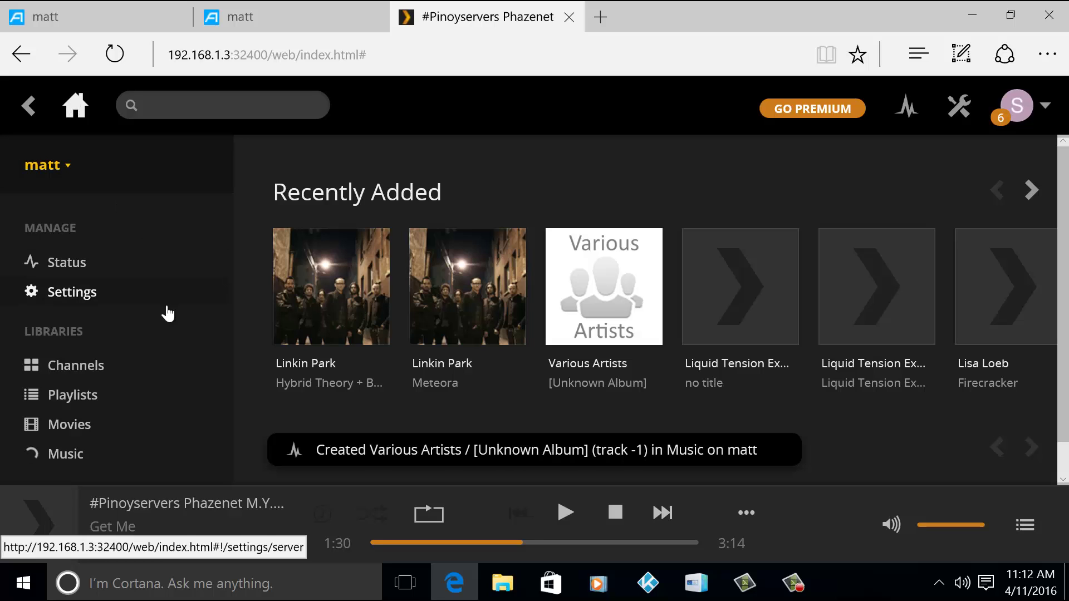
click(144, 301)
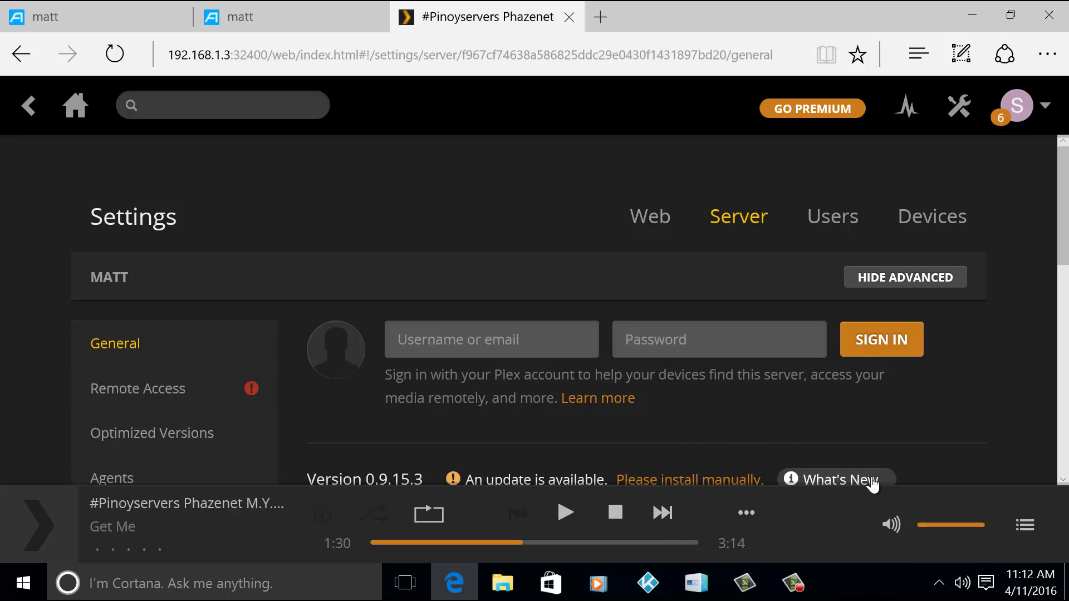
click(793, 583)
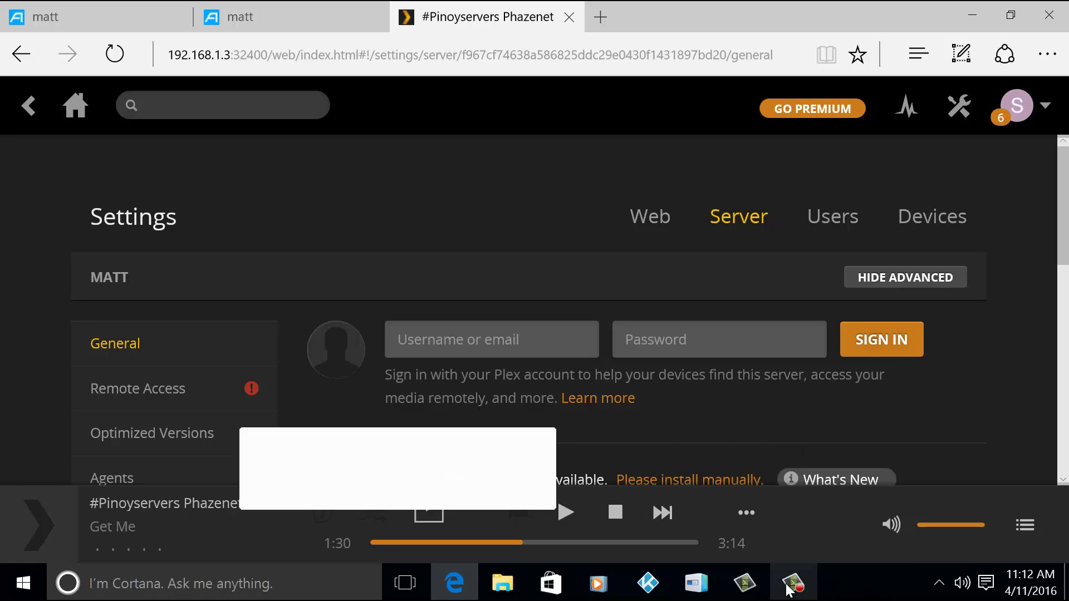
click(494, 473)
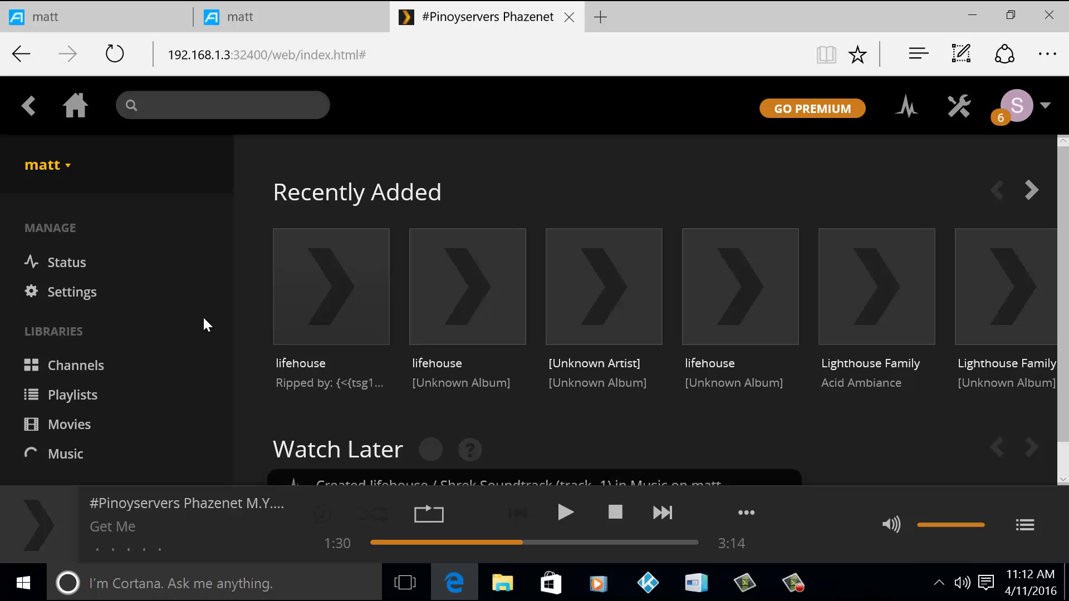
click(207, 331)
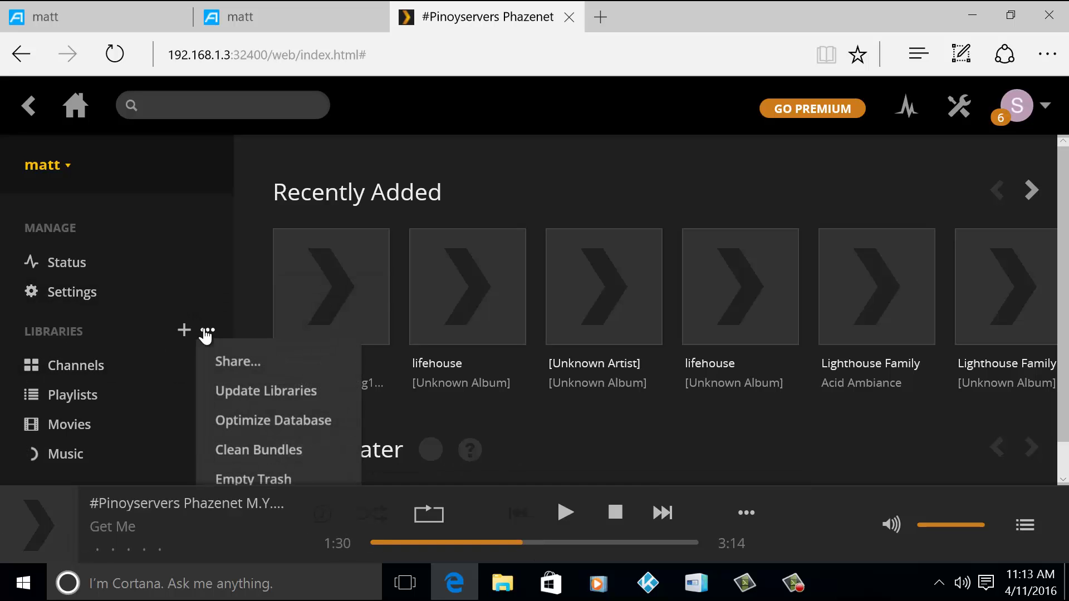
click(233, 376)
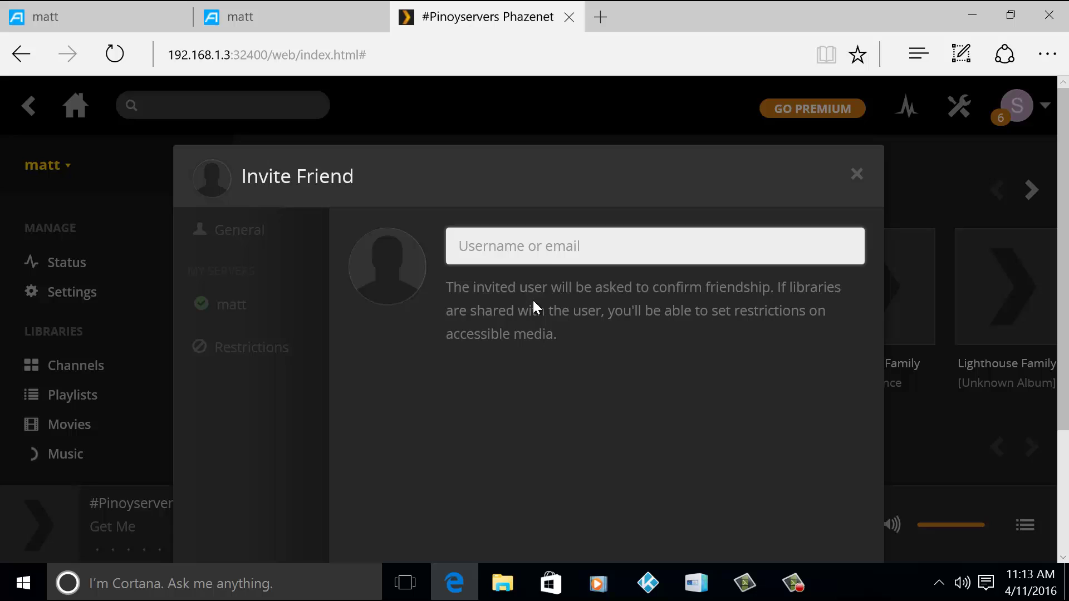
click(535, 252)
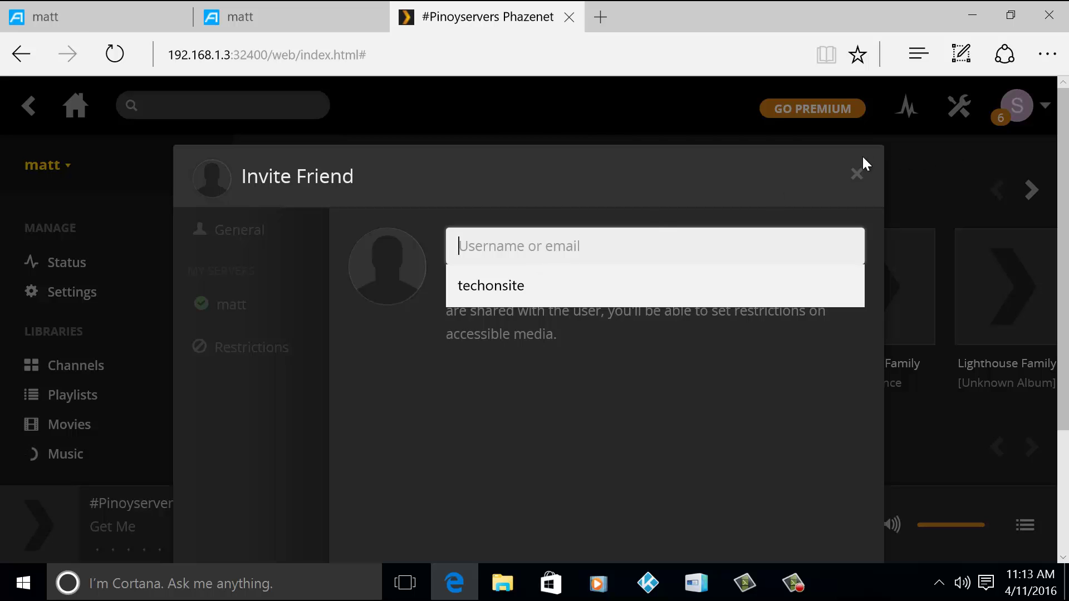
click(857, 176)
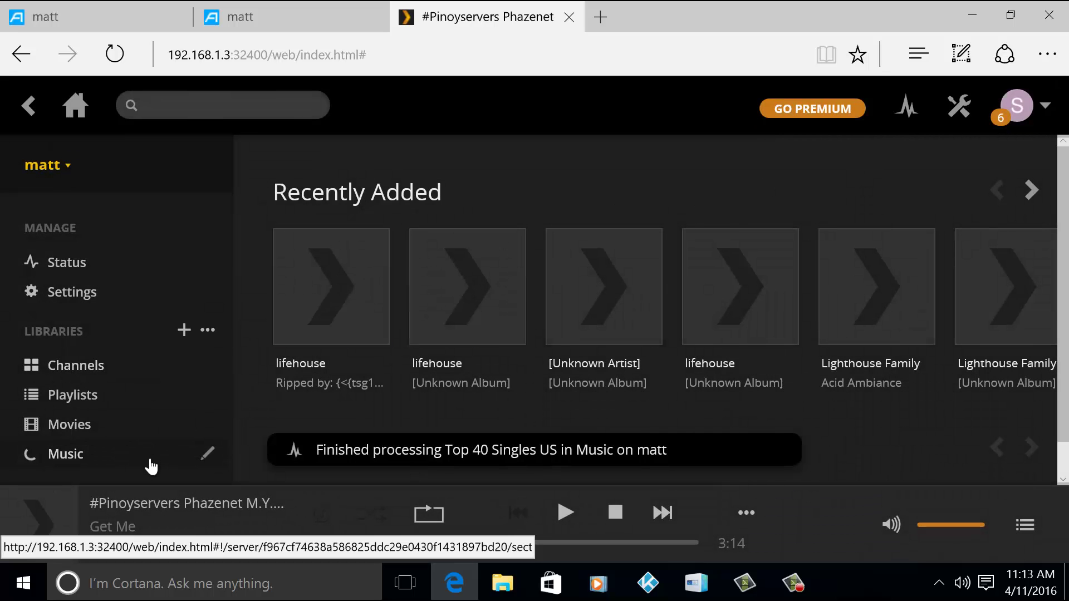
Step: Open the Music library's folder settings showing /share/Music, browse for media folders, then cancel without adding any
click(209, 456)
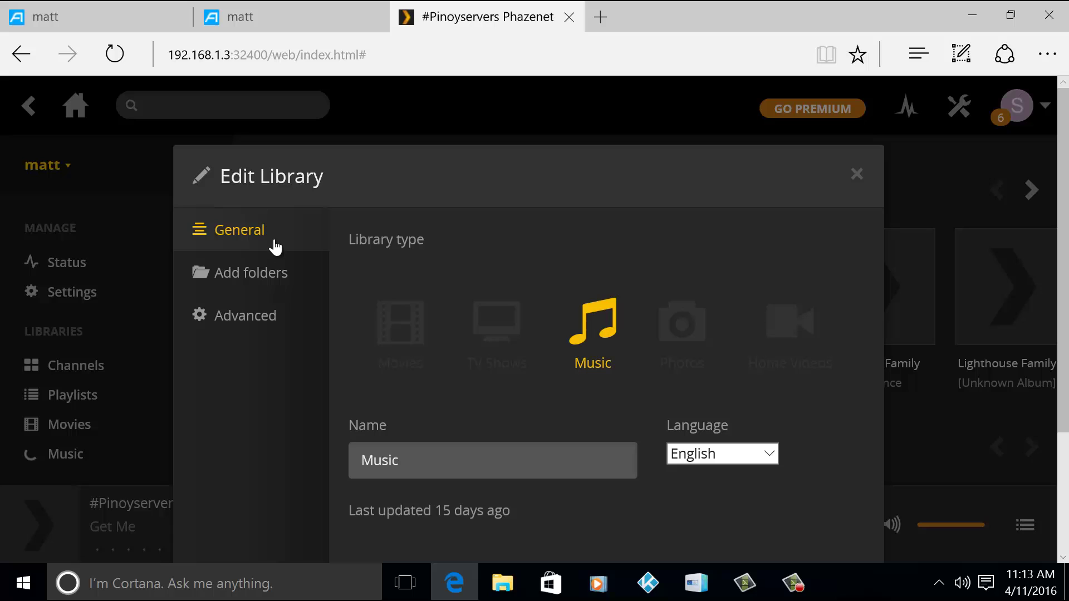
click(231, 277)
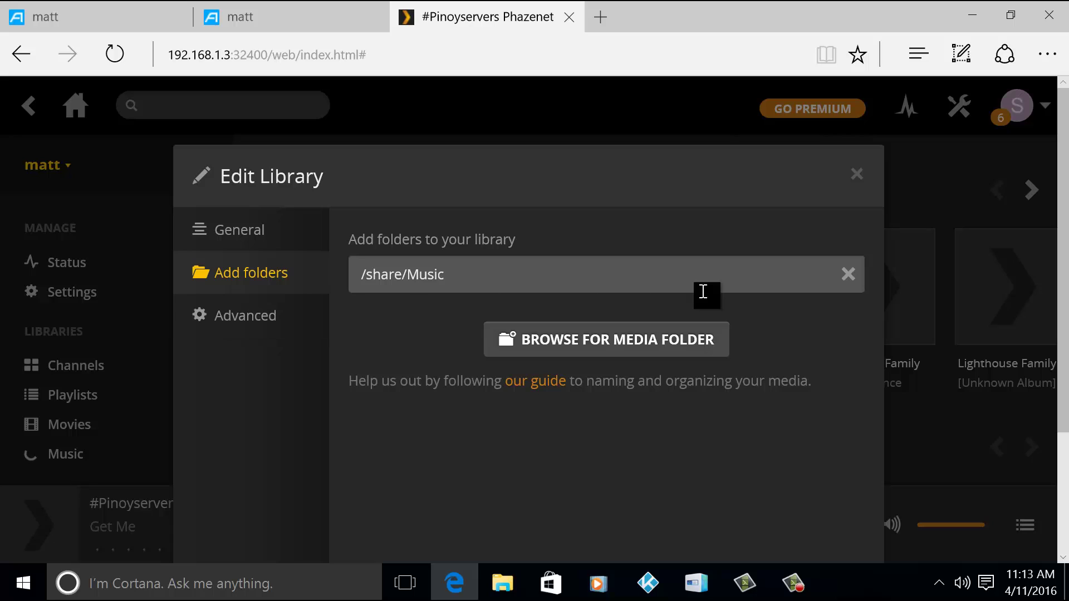
click(622, 277)
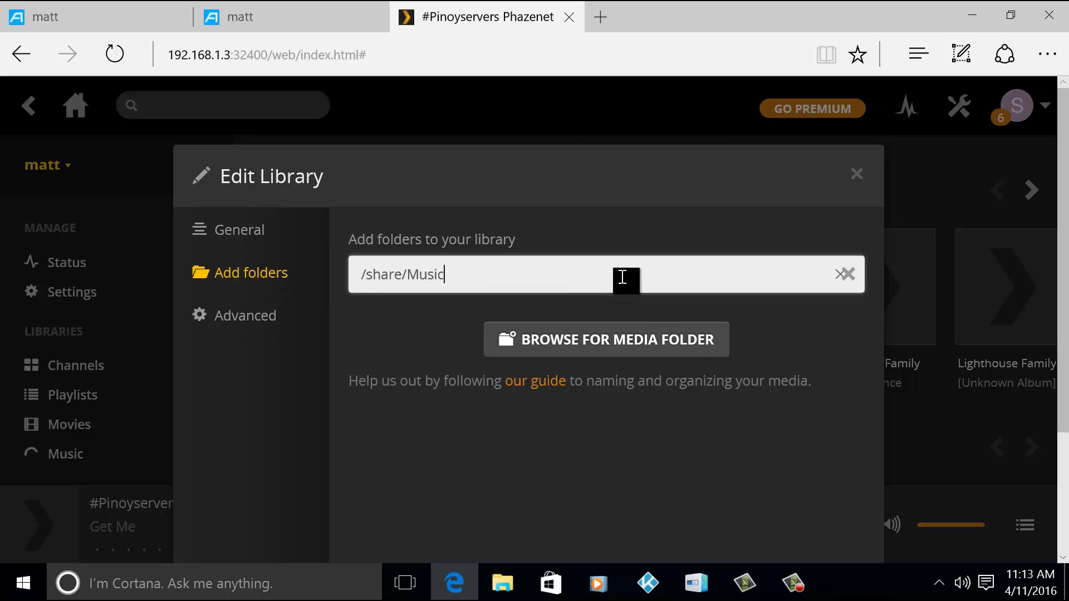
click(598, 337)
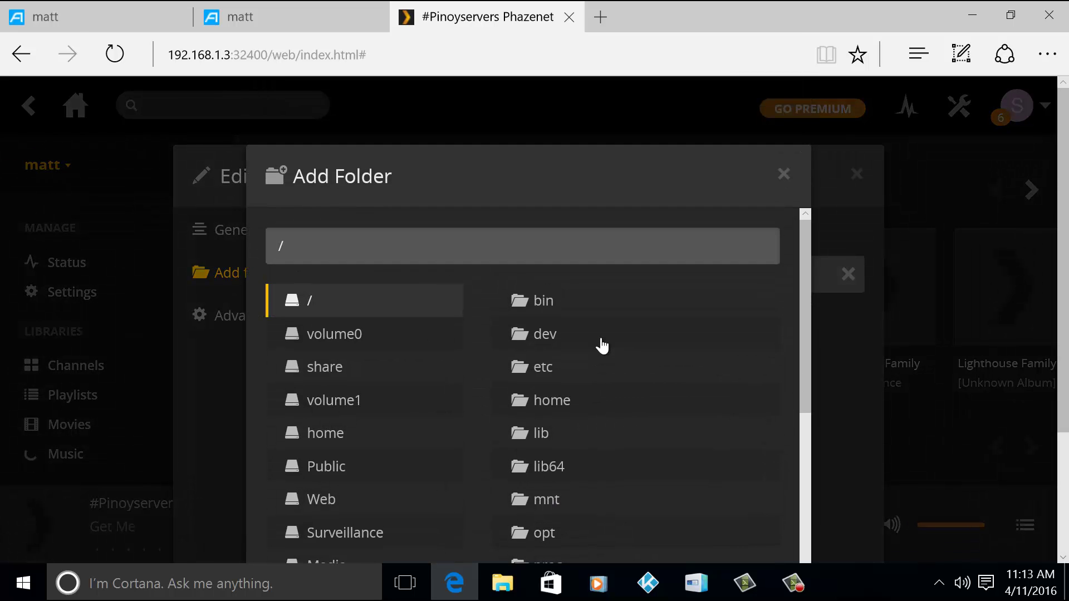
scroll(602, 346, down, 10)
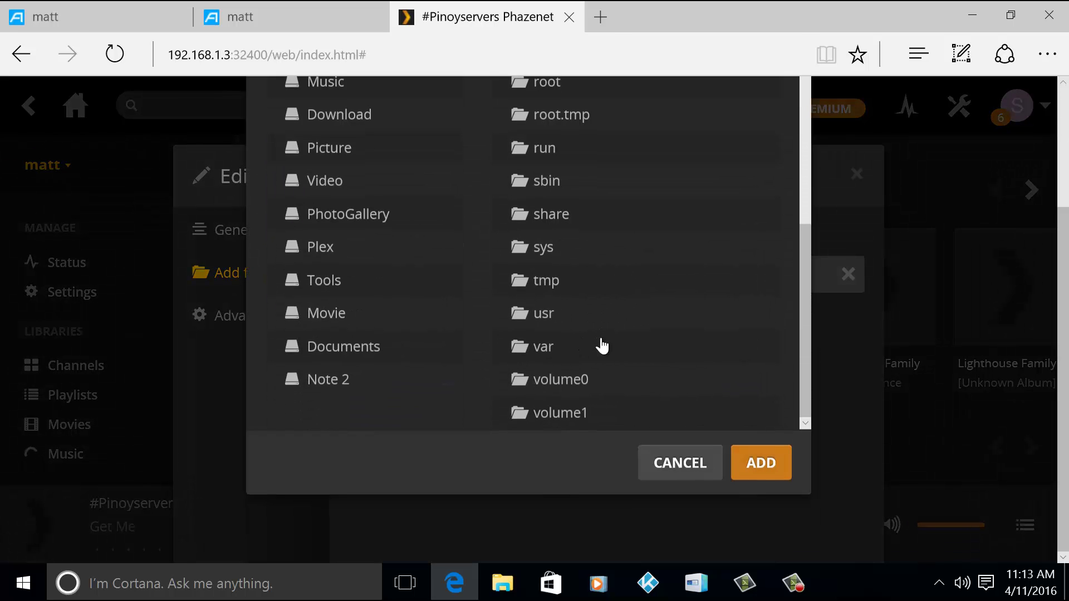
scroll(602, 345, up, 4)
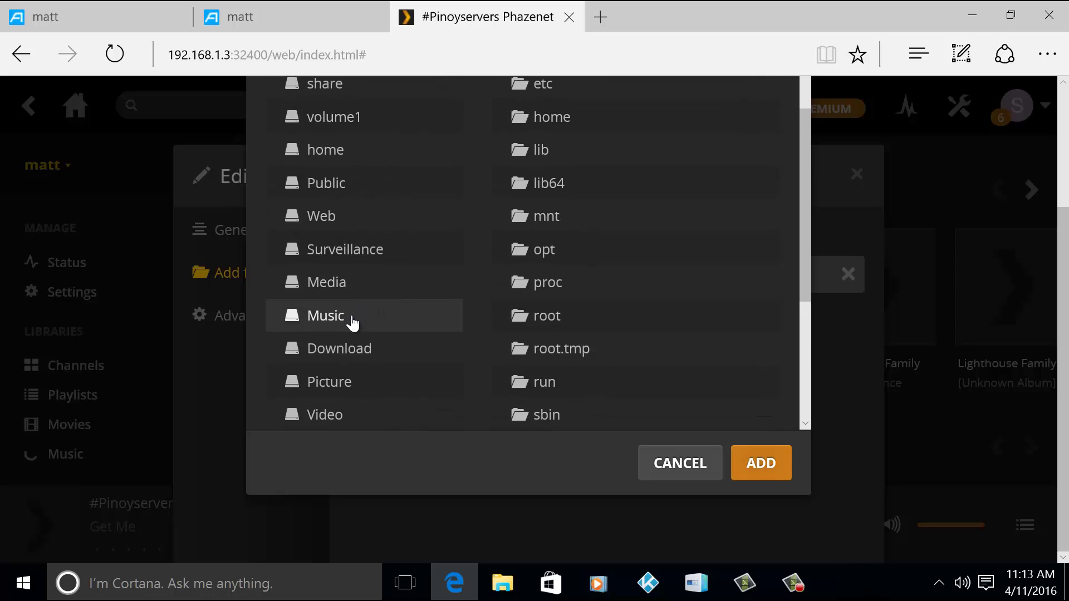
click(680, 464)
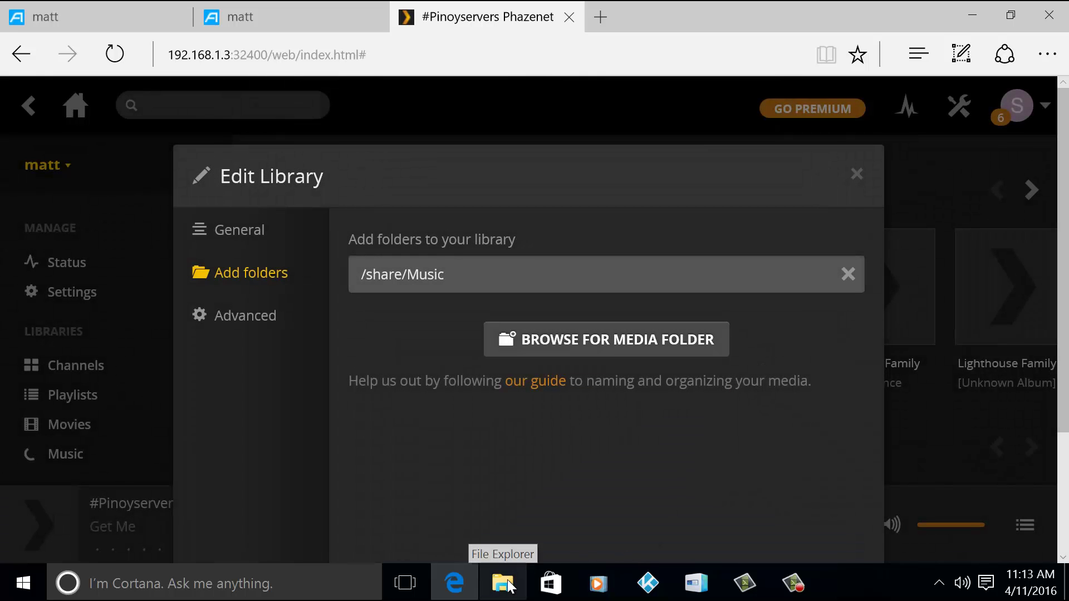
Step: Open File Explorer and navigate to the Music share on the network device MATT
click(504, 584)
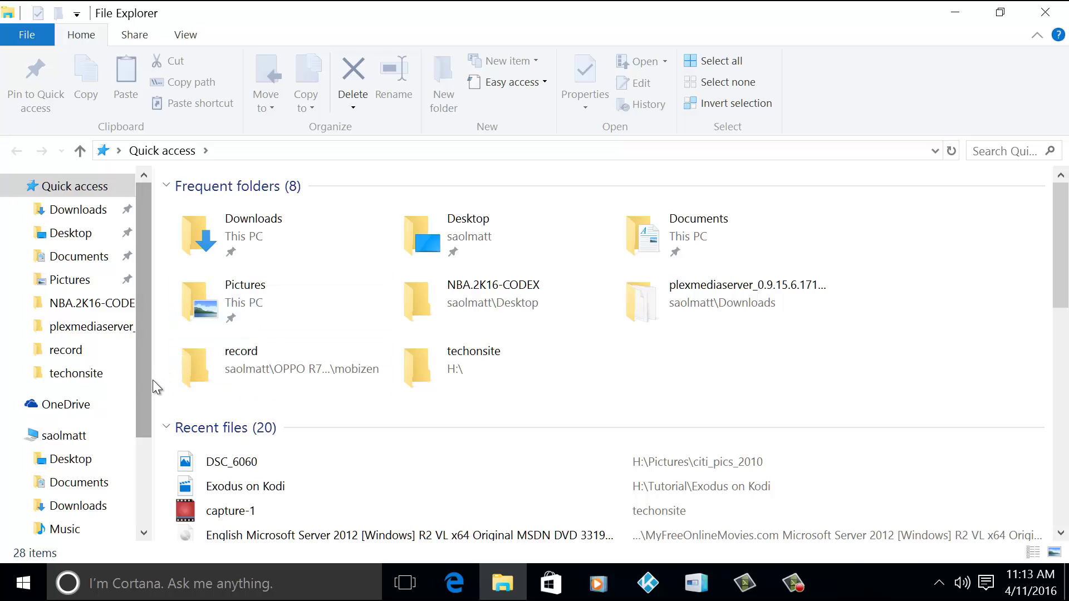
drag(142, 392, 121, 485)
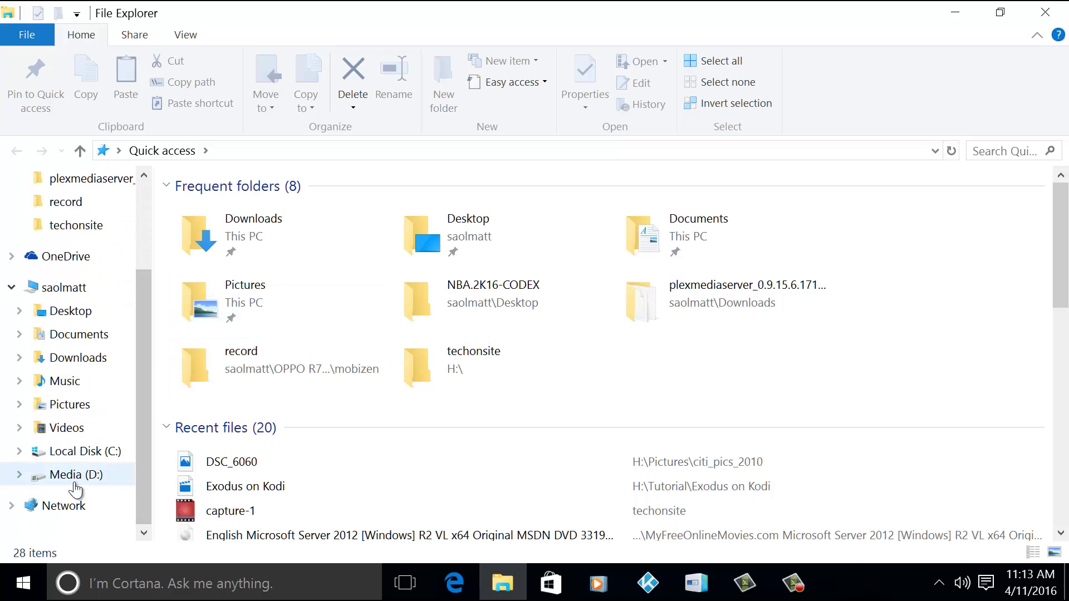
click(64, 506)
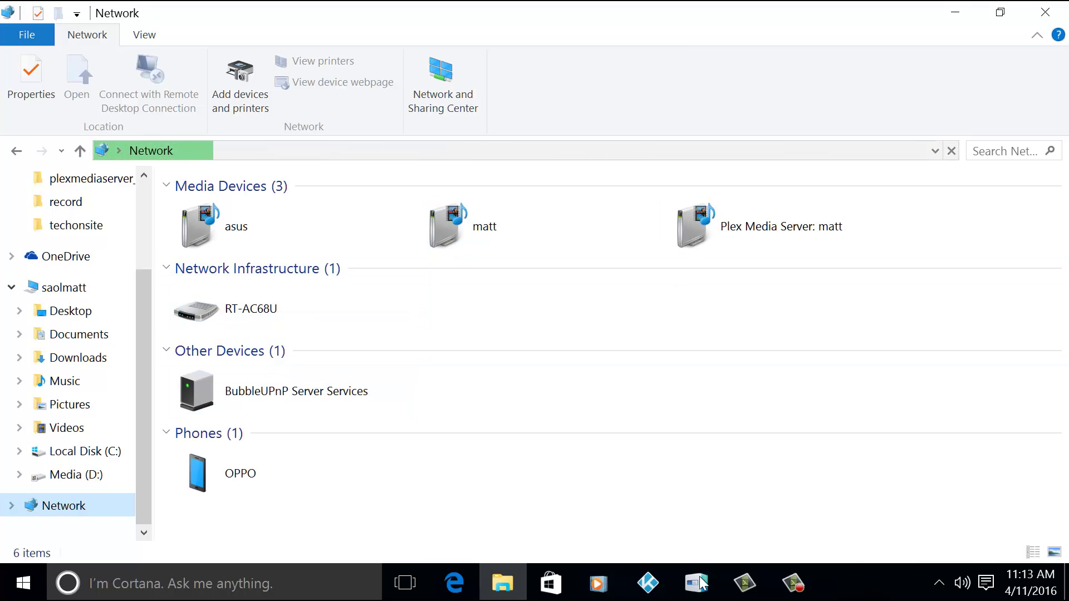
click(795, 588)
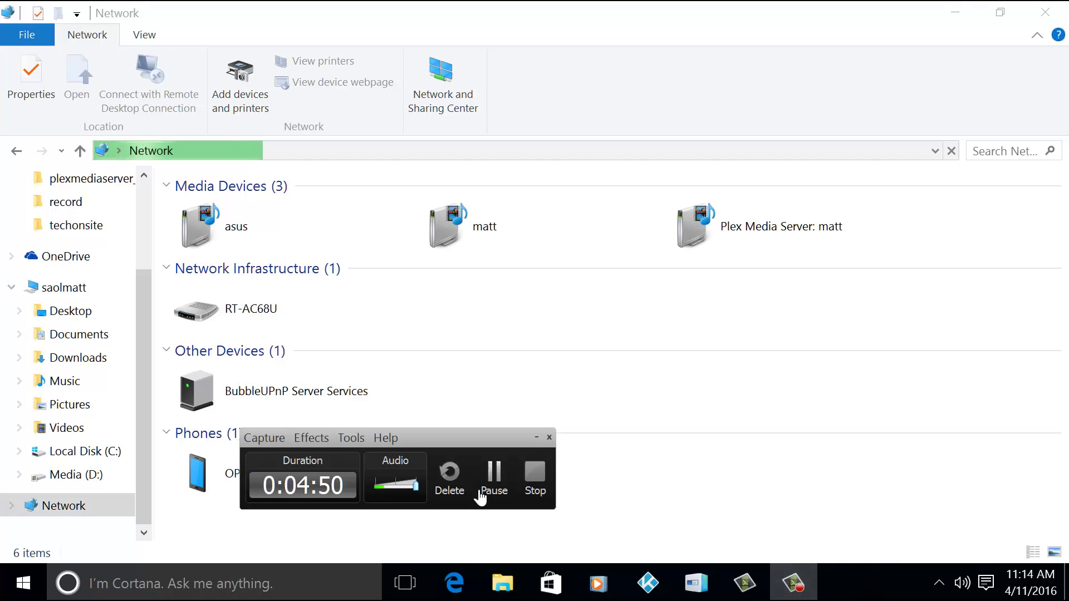
click(493, 476)
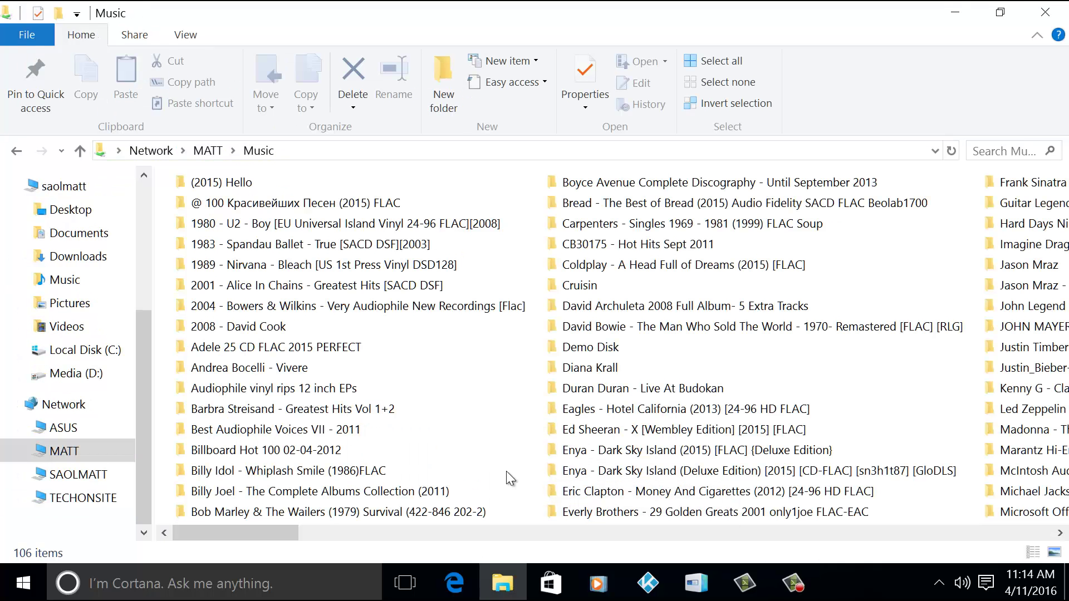
Step: Step through the album folders, ending on Best Audiophile Voices VII - 2011, then return to Plex
click(354, 431)
key(Down)
key(Down)
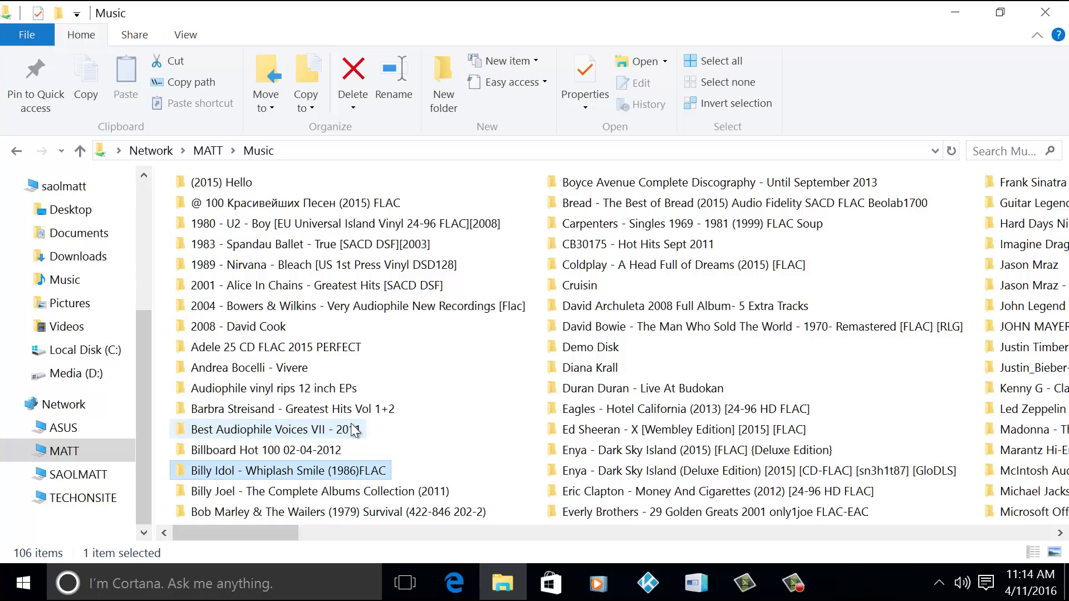
key(Up)
key(Up)
key(Up)
key(Up)
key(Up)
key(Up)
key(Up)
key(Up)
key(Up)
key(Up)
key(Up)
key(Up)
key(Up)
key(Up)
key(Up)
key(Right)
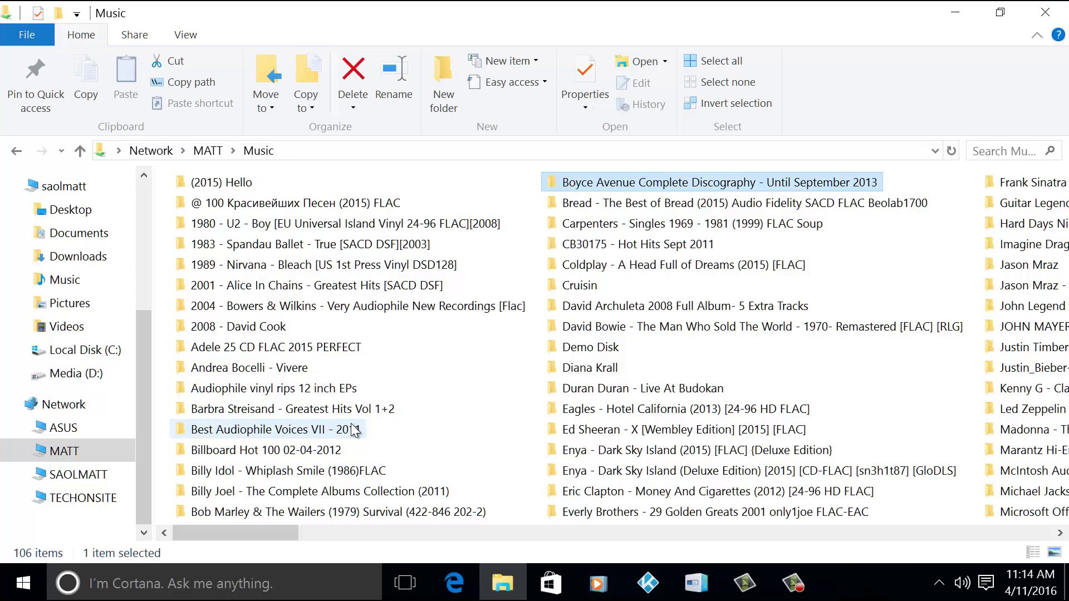
key(Right)
key(Right)
key(Right)
key(Right)
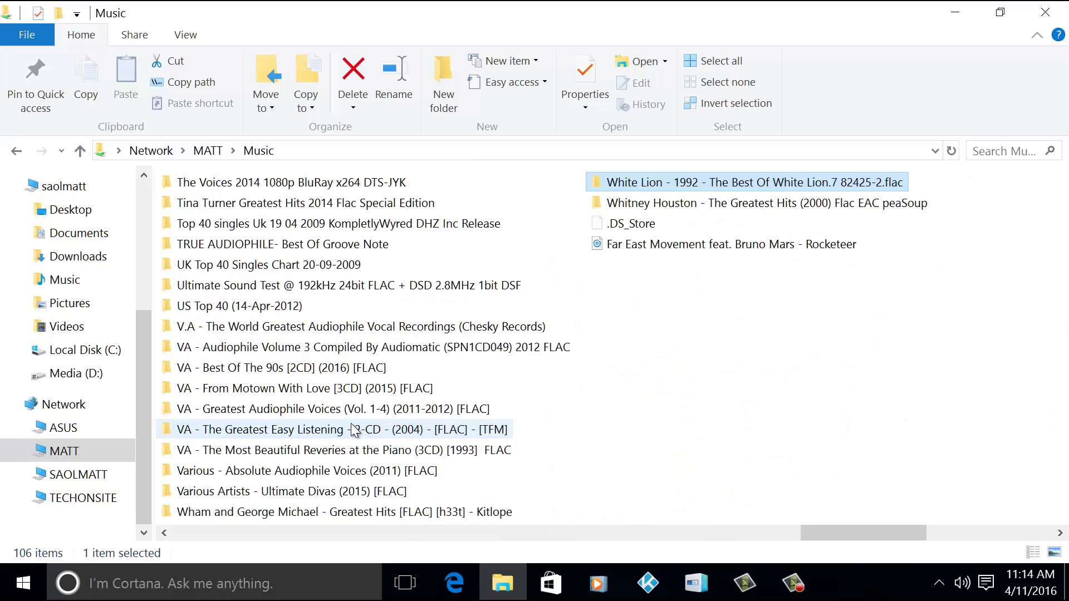
key(Left)
key(Left)
key(Left)
key(Left)
key(Left)
key(Left)
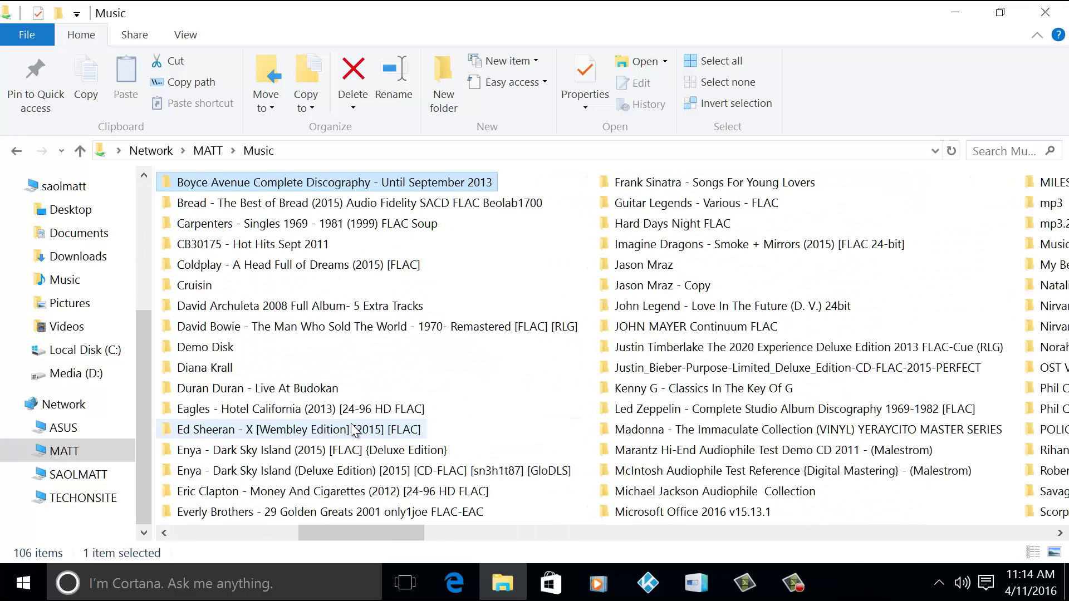
key(Down)
key(Down)
key(Down)
key(Right)
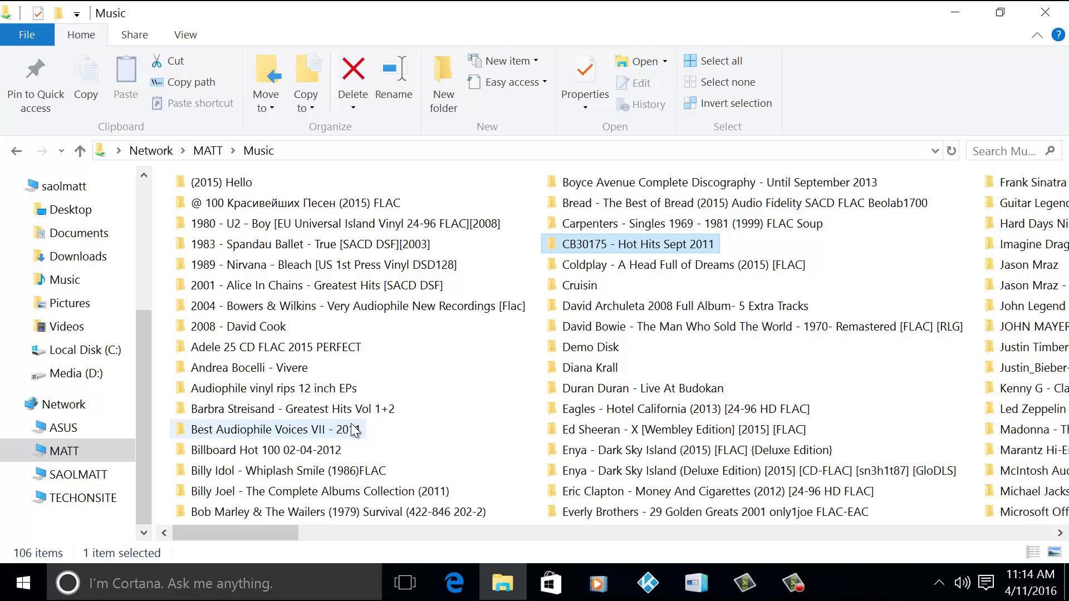
click(352, 429)
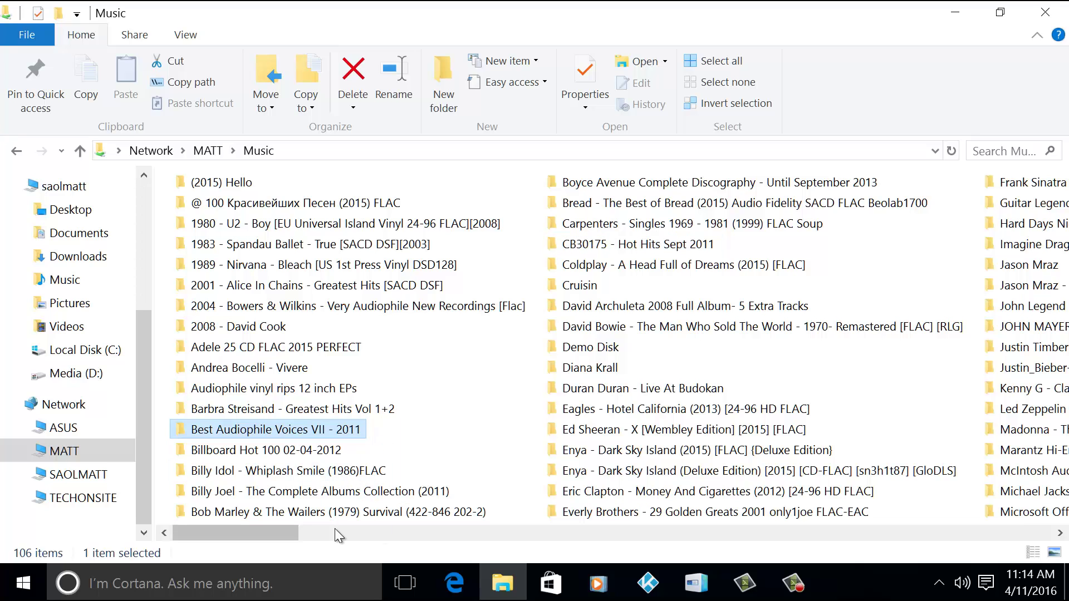
click(452, 592)
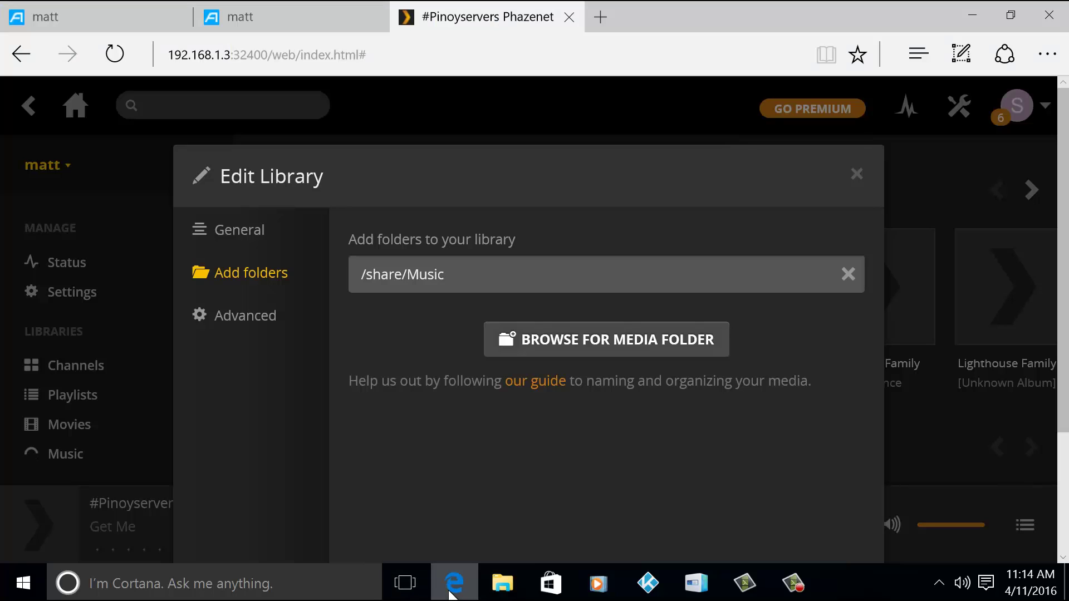
Step: Scroll through the Music library's Advanced options, then cancel the editor without saving
click(252, 315)
scroll(593, 362, down, 5)
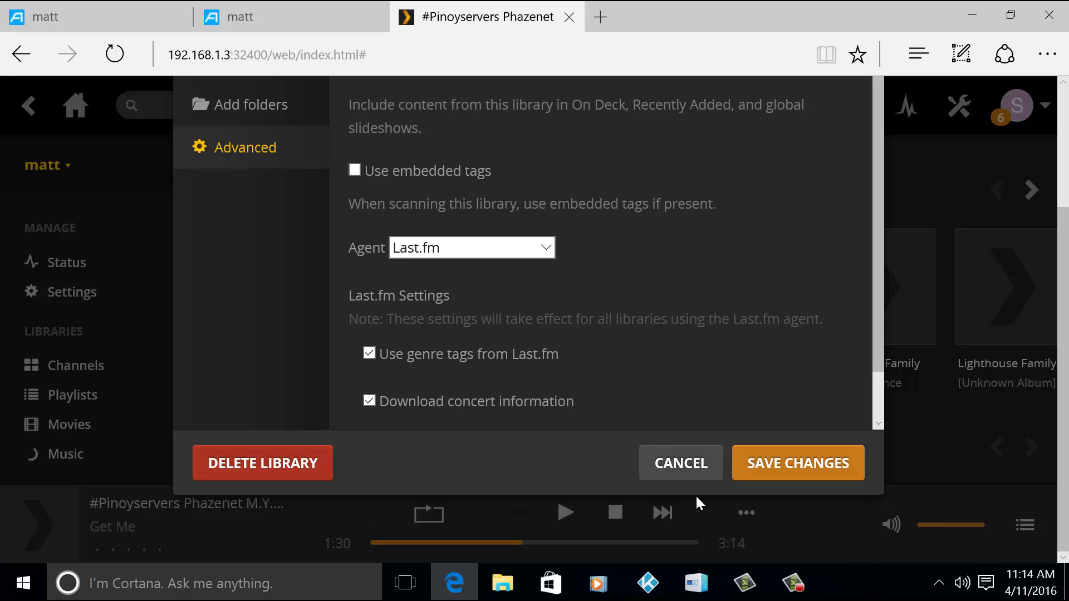
click(704, 465)
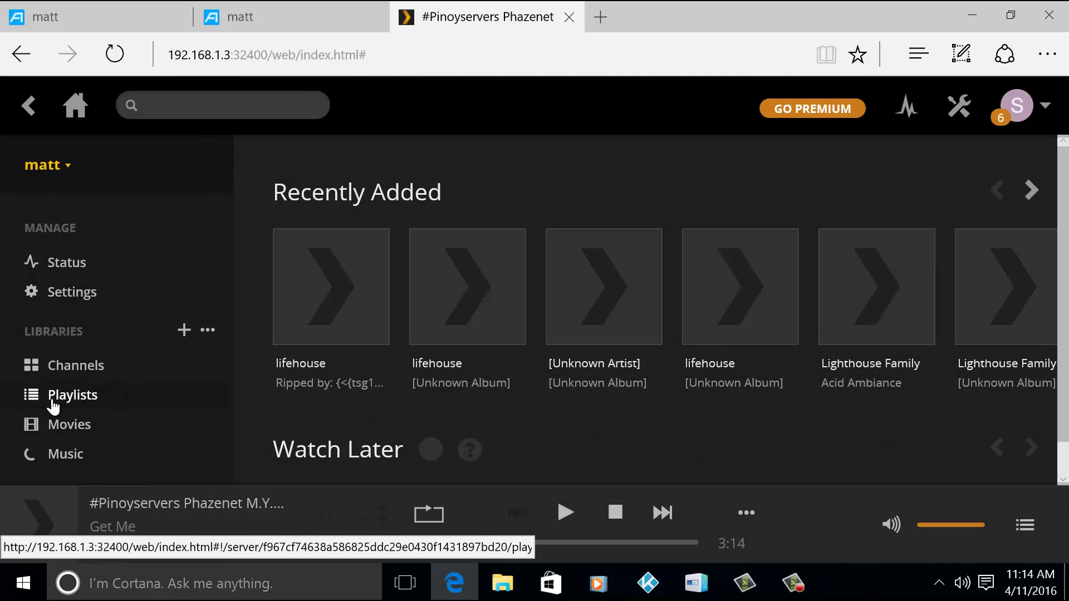
Step: Open the Music library and view its library switcher and All / Recently Added / By Folder menu
click(65, 467)
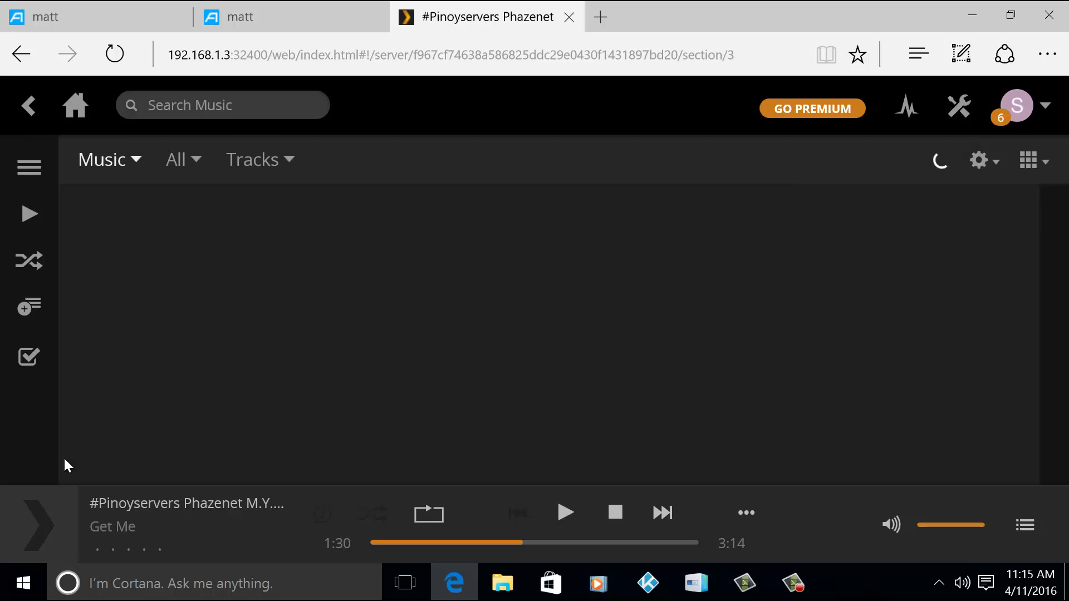
click(136, 163)
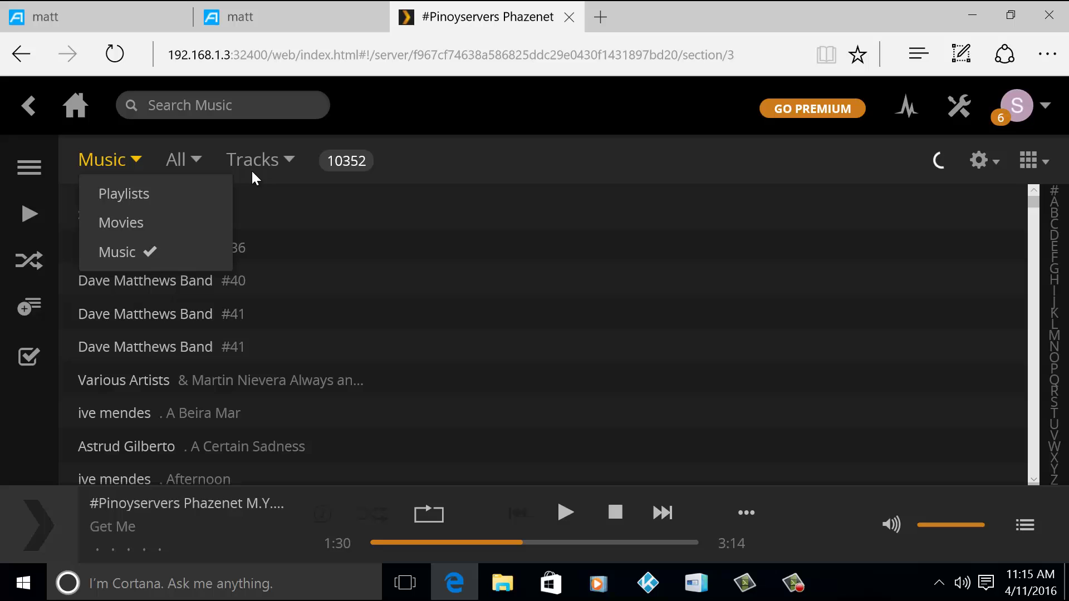
click(196, 163)
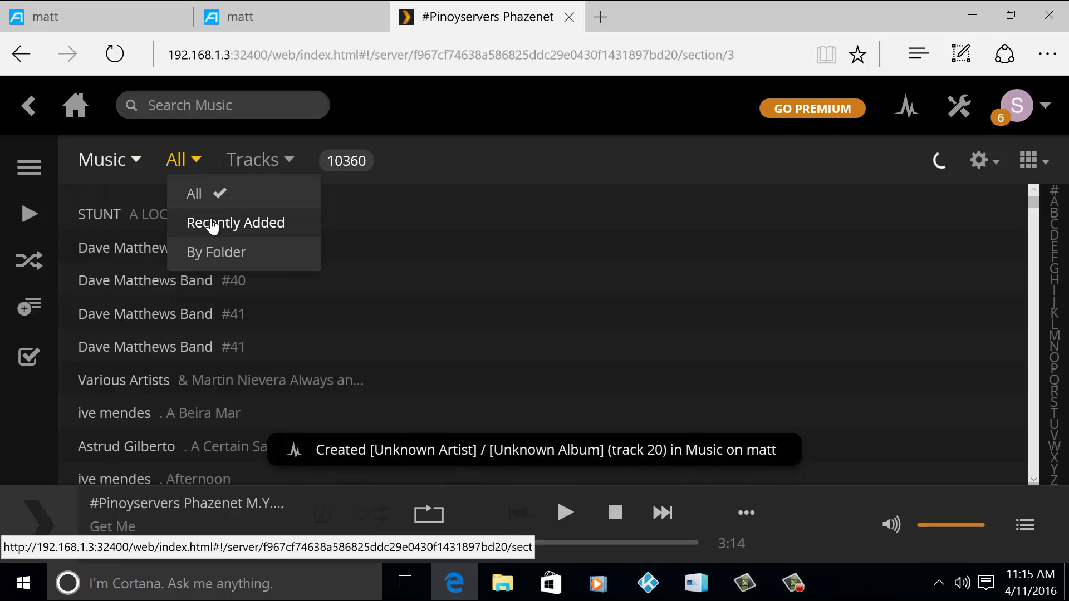
click(810, 592)
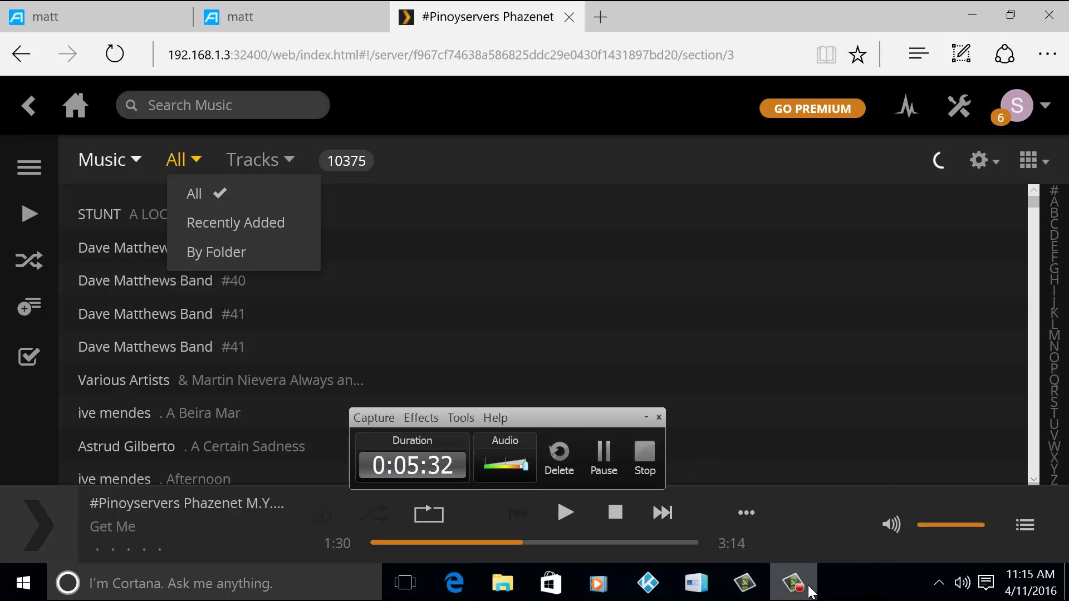
click(610, 454)
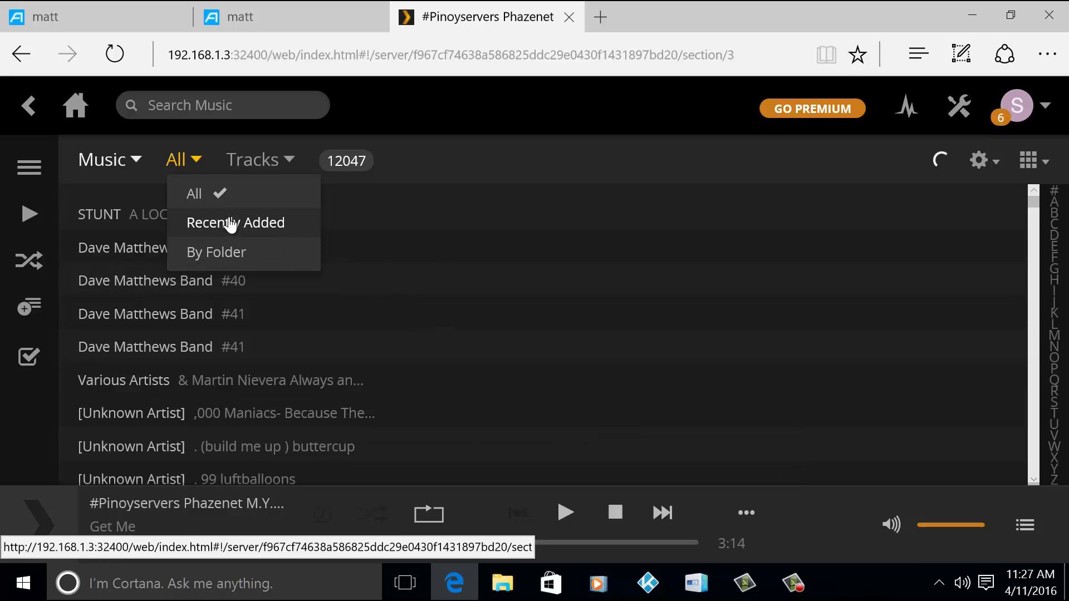
Step: Browse By Folder into Diana Krall's 2004 - The Girl In The Other Room album, then reopen the view menu
click(229, 253)
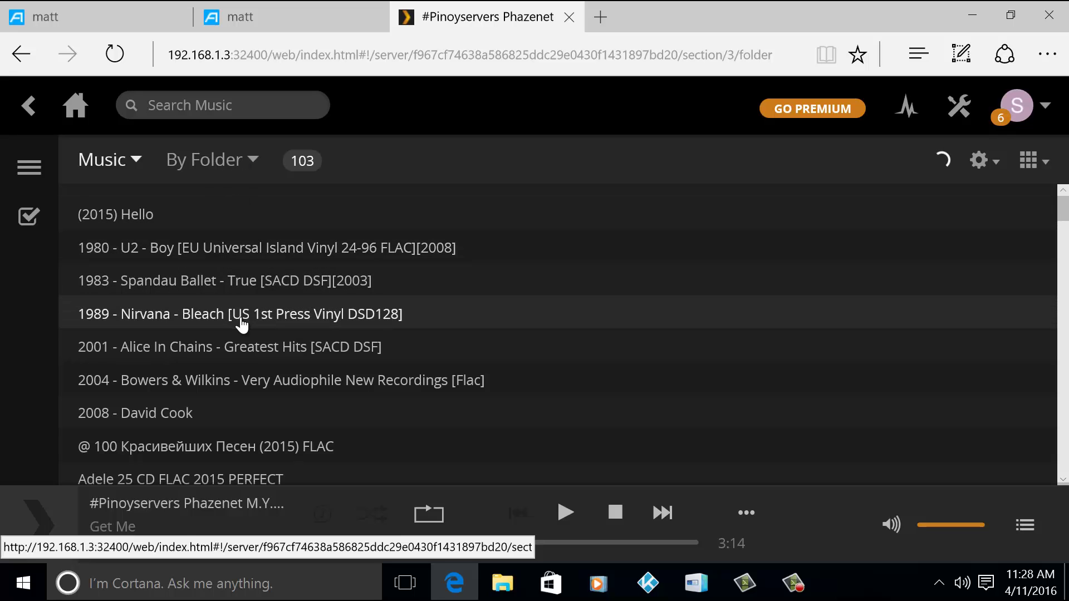
scroll(242, 323, down, 10)
scroll(245, 323, down, 3)
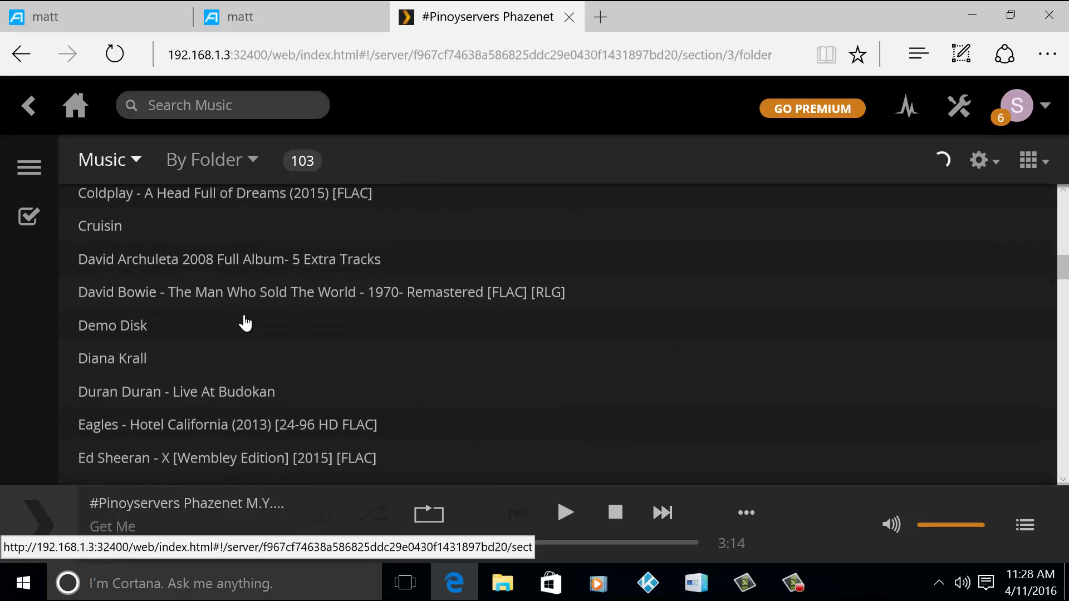
scroll(245, 322, down, 1)
click(245, 317)
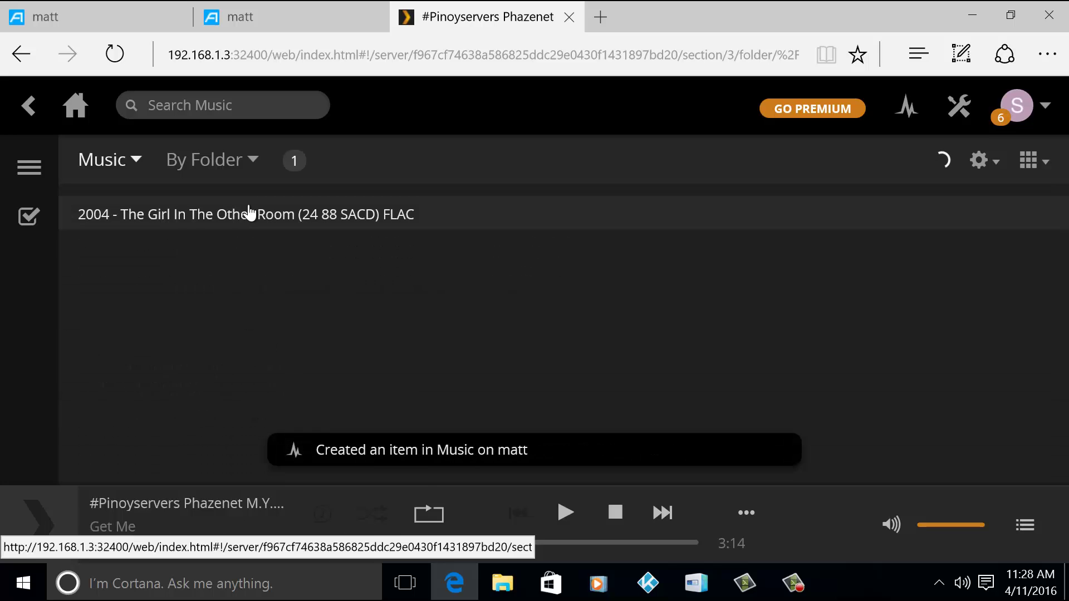
click(245, 217)
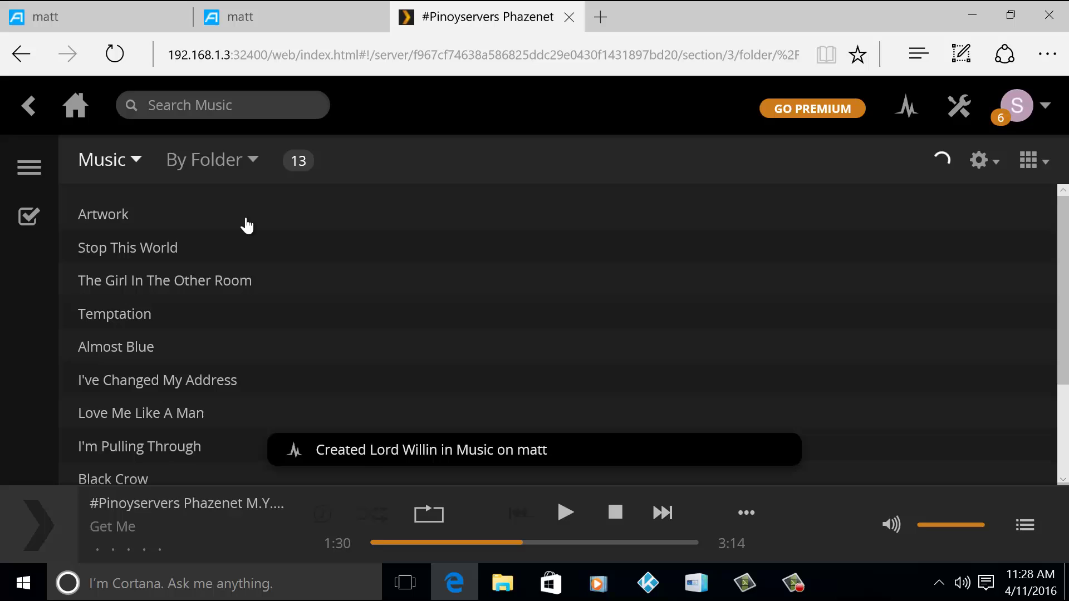
click(249, 162)
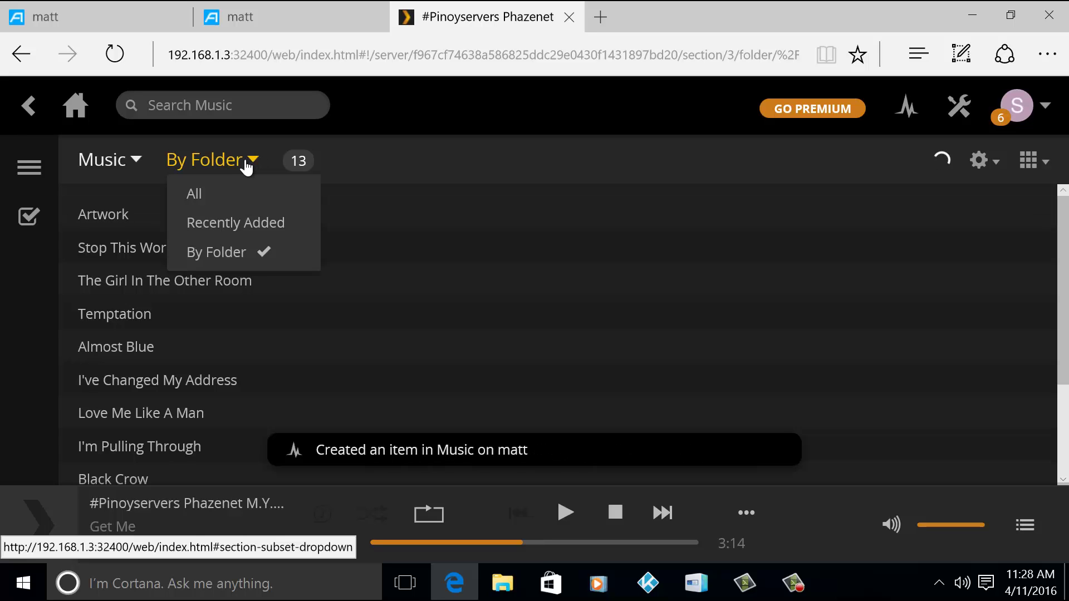
Step: Switch back to All tracks, check the Artists/Albums/Tracks grouping menu, then return to Home
click(226, 193)
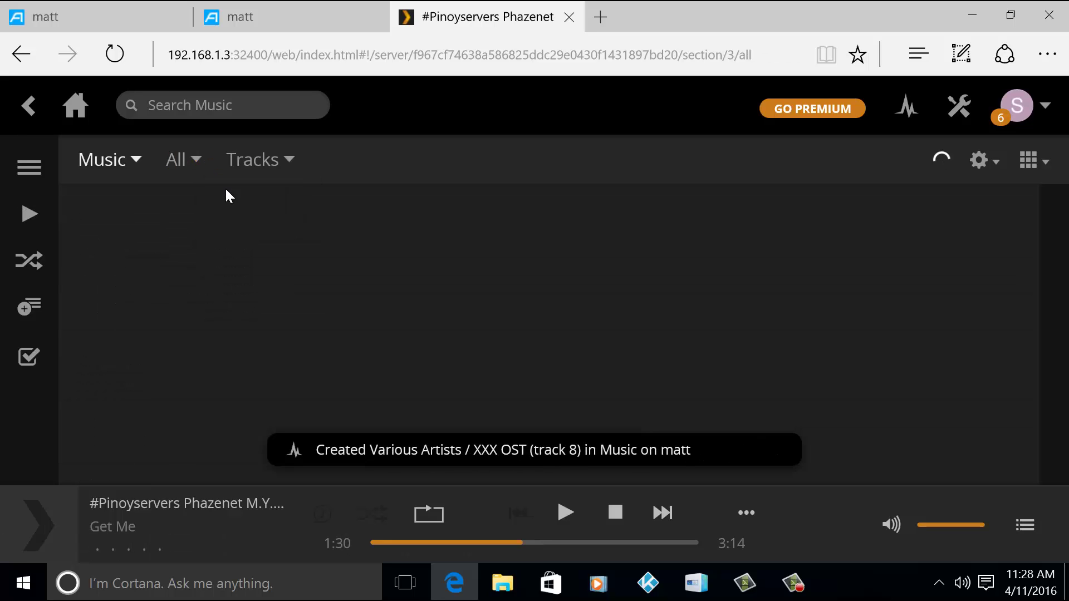
click(273, 166)
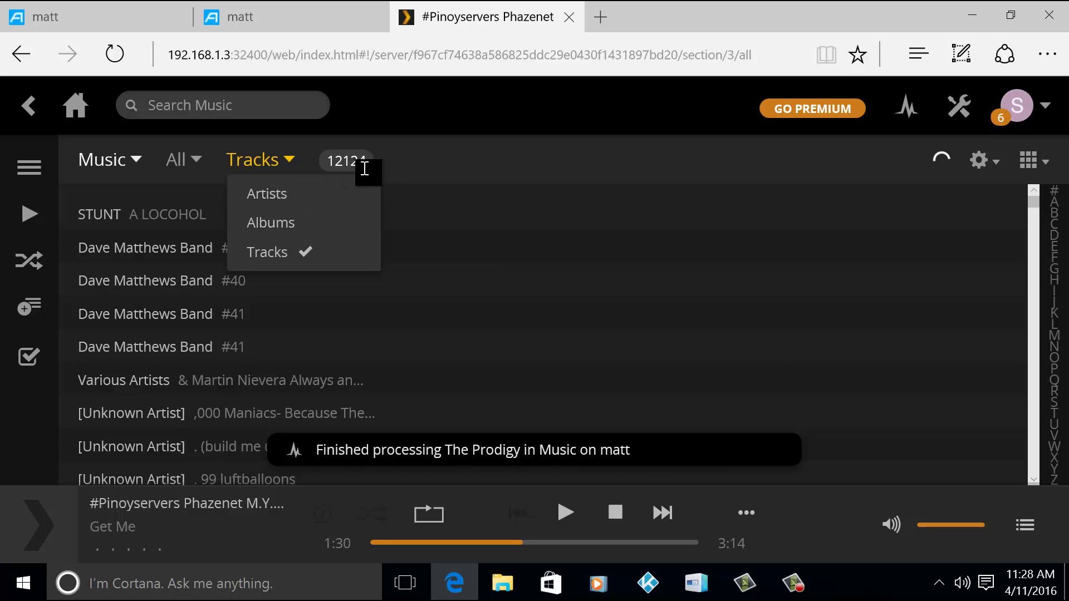
click(392, 159)
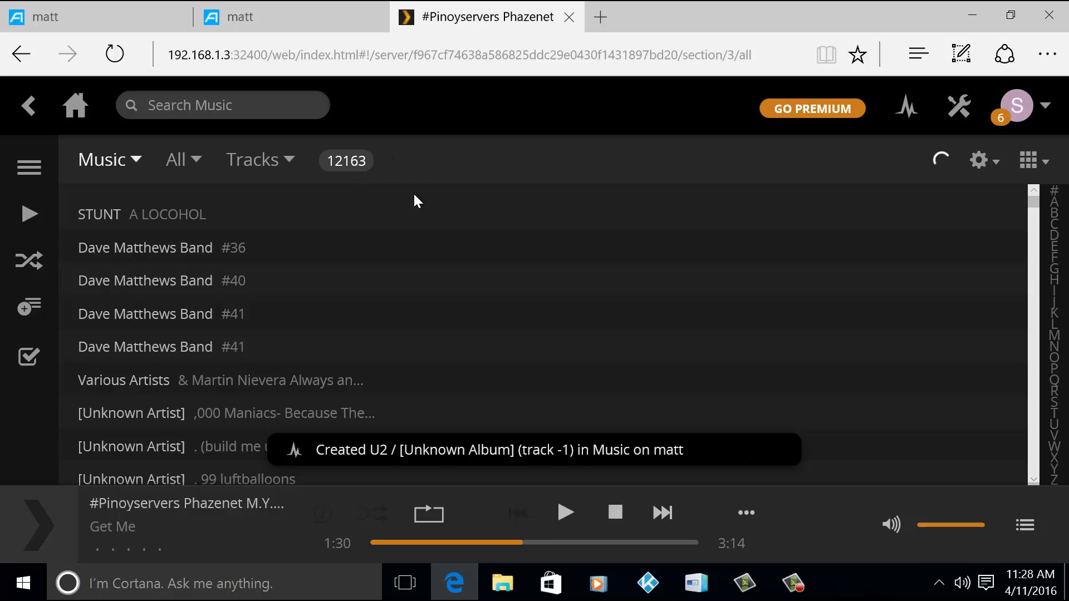
click(77, 108)
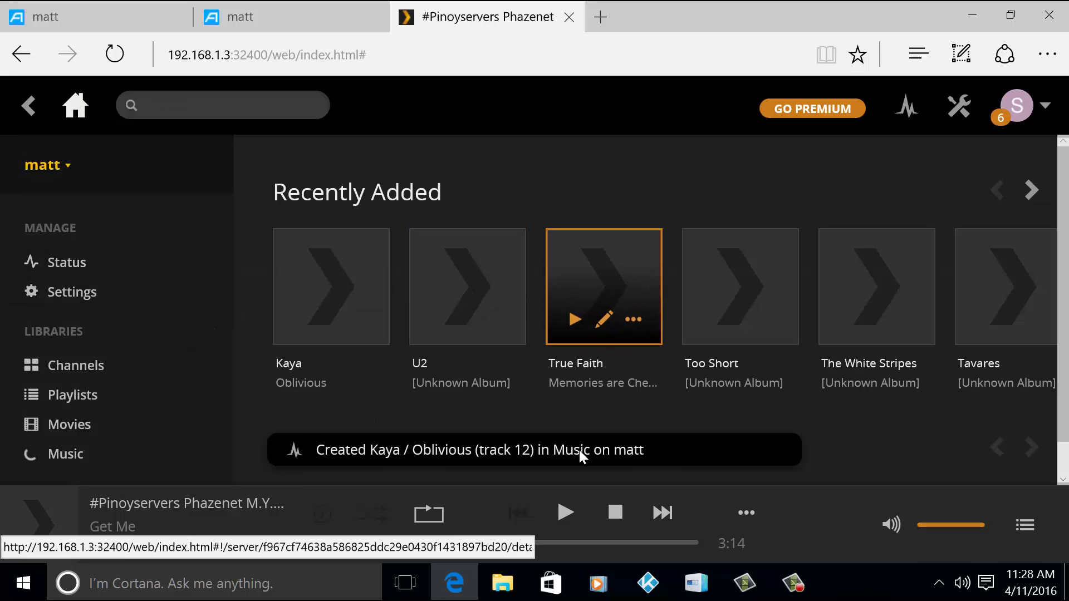
click(566, 513)
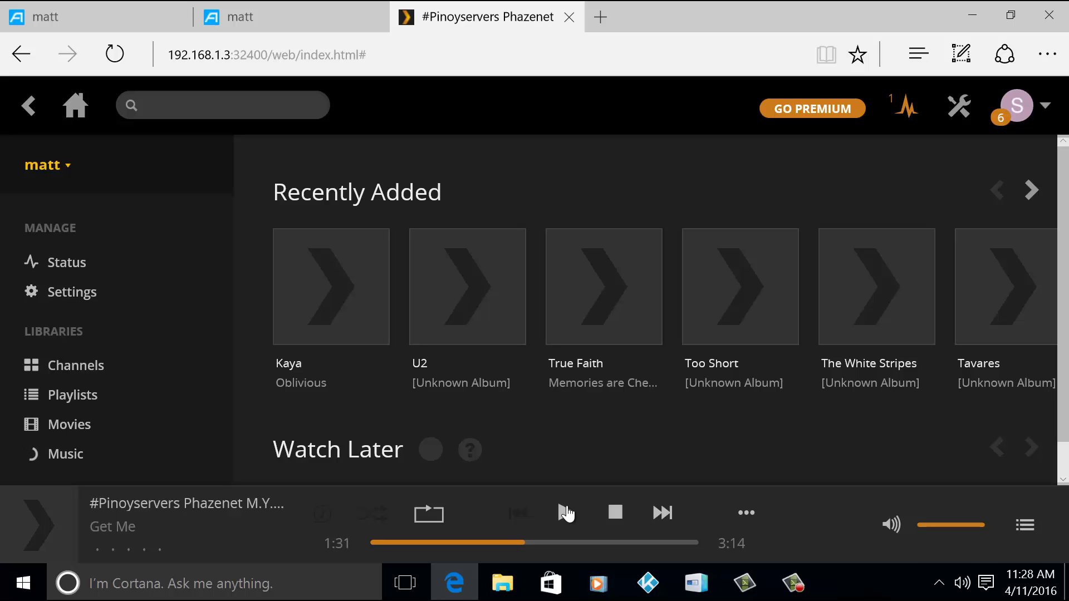
mouse_move(718, 282)
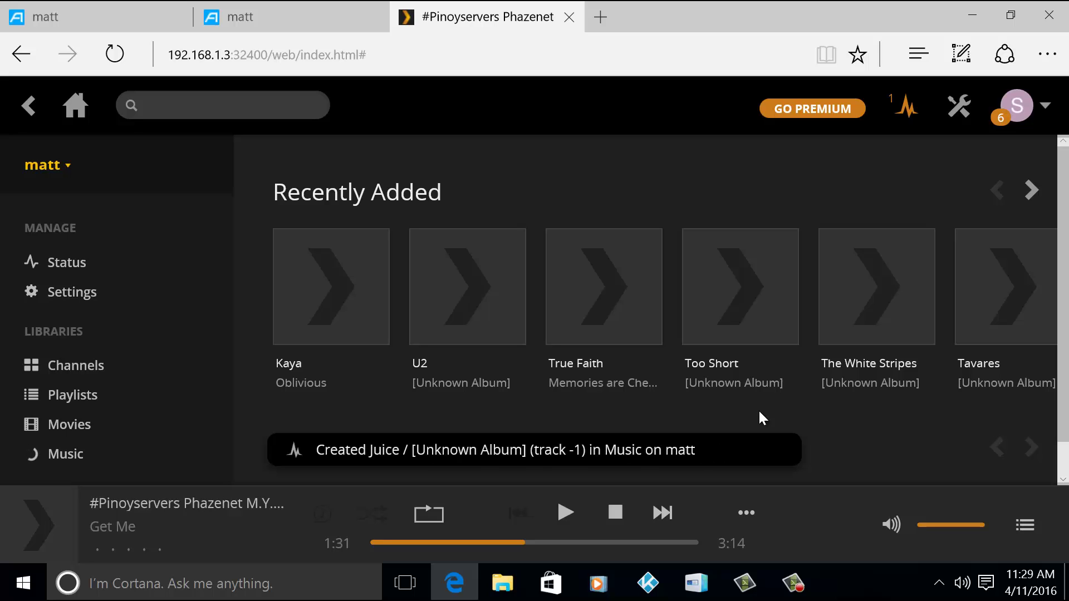
click(795, 584)
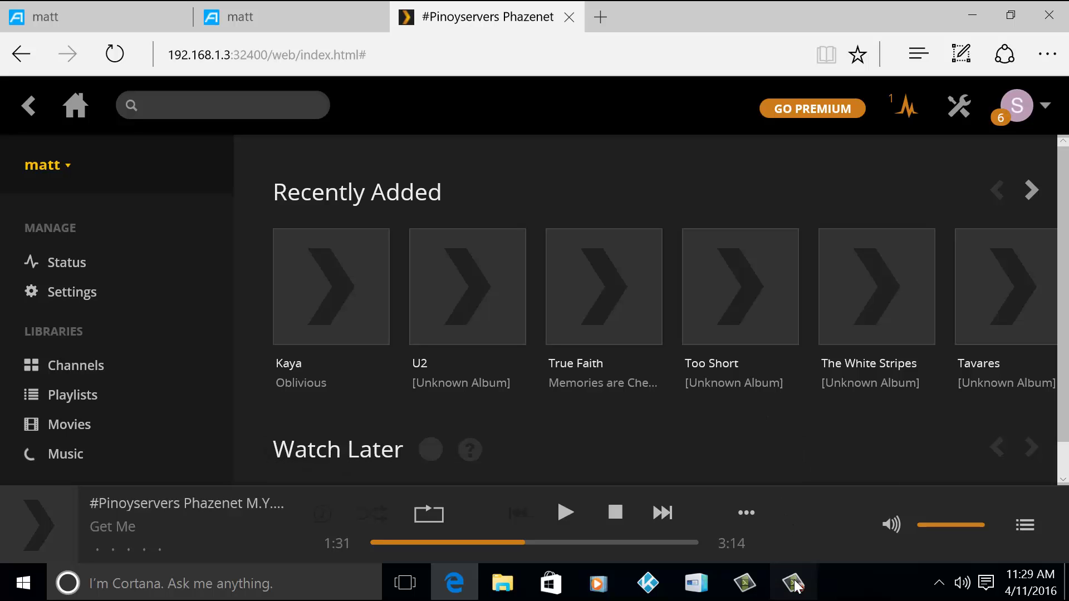